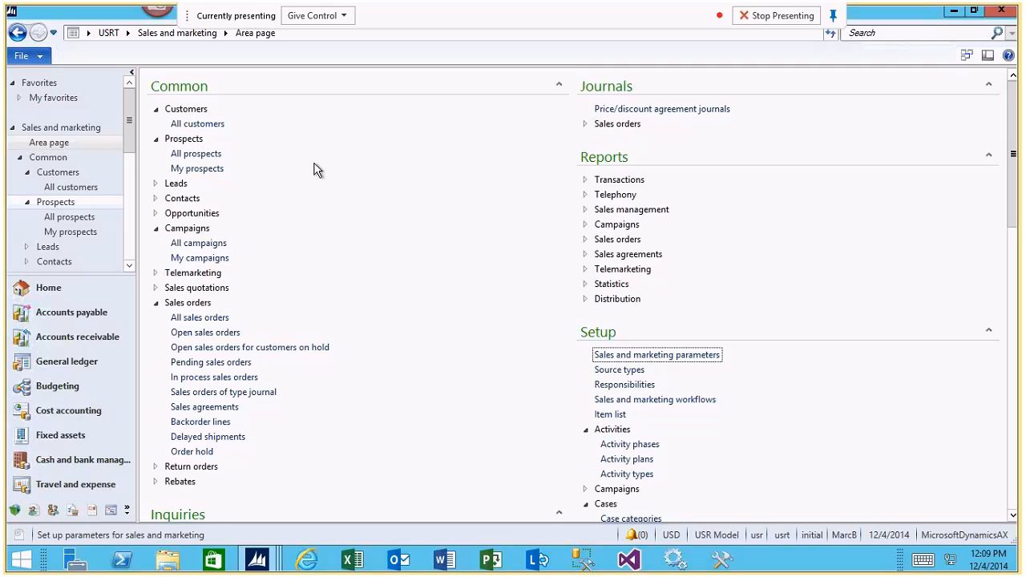
Open the list of all customers and inspect its filter-by field options and the column filter row.
{"action": "left_click", "coordinate": [205, 125]}
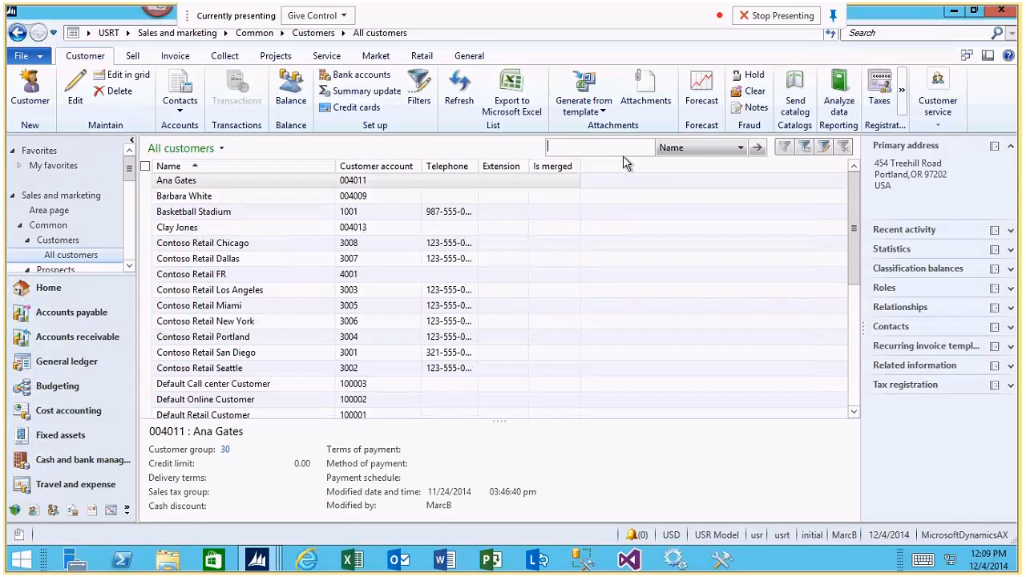
{"action": "left_click", "coordinate": [739, 151]}
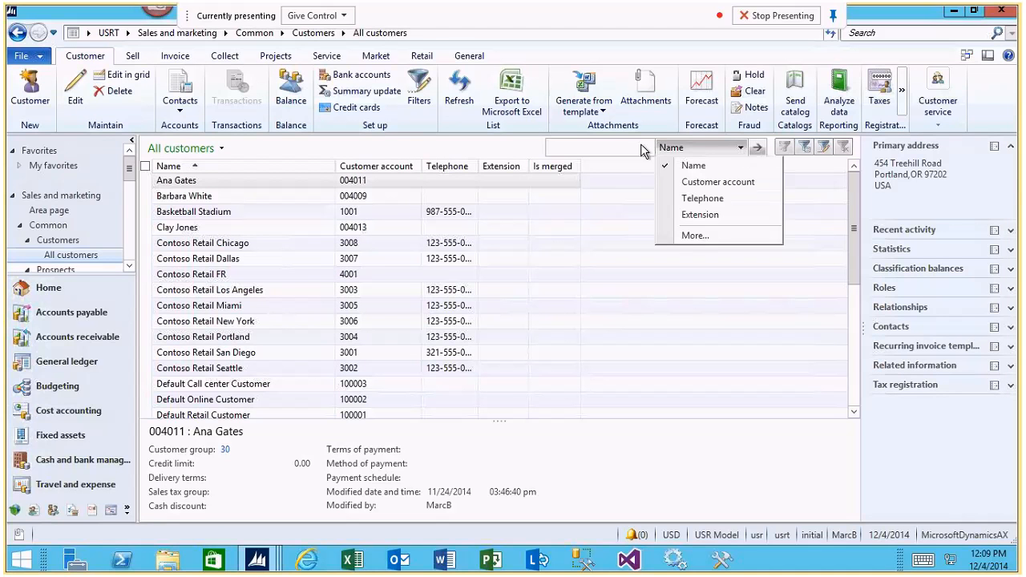
{"action": "left_click", "coordinate": [606, 146]}
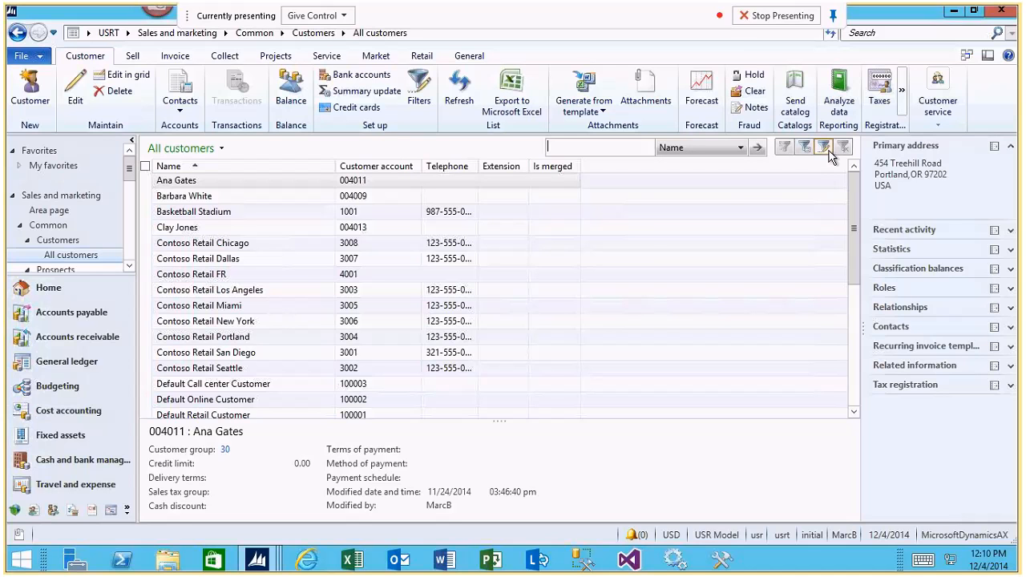
{"action": "key", "text": "ctrl+g"}
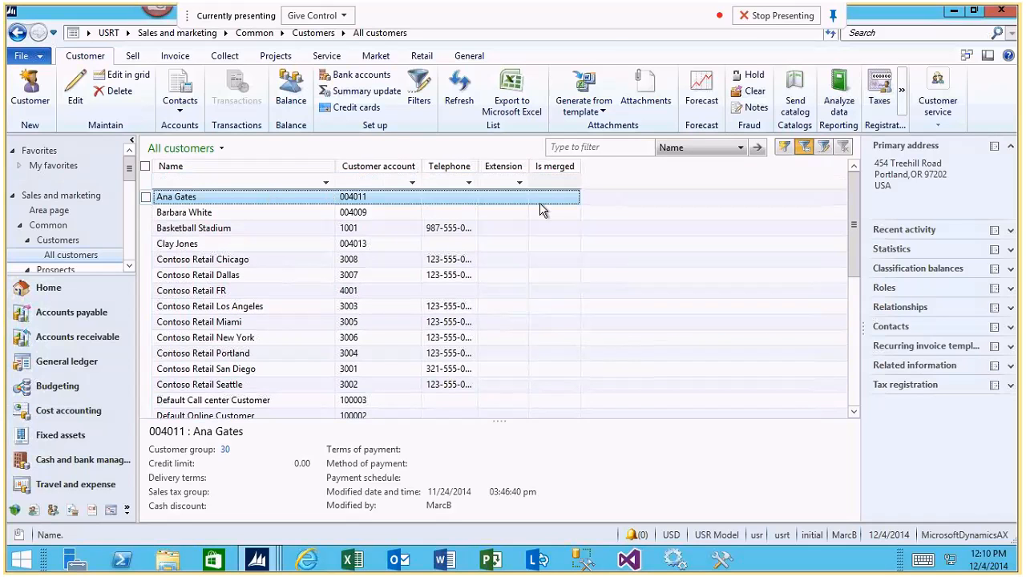
{"action": "key", "text": "ctrl+g"}
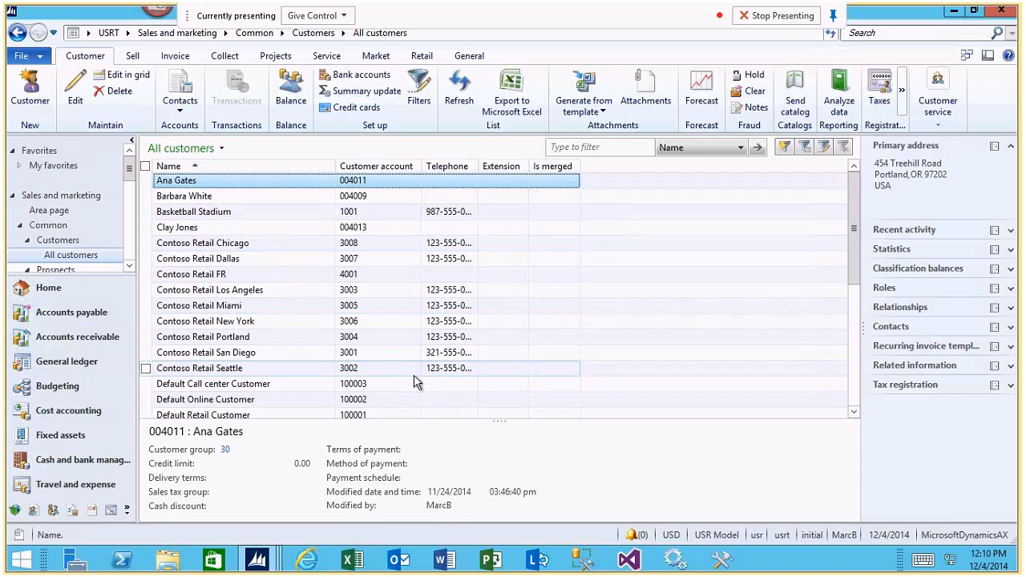
Start a new sales order from the all sales orders list in the Sales and marketing module.
{"action": "left_click", "coordinate": [171, 34]}
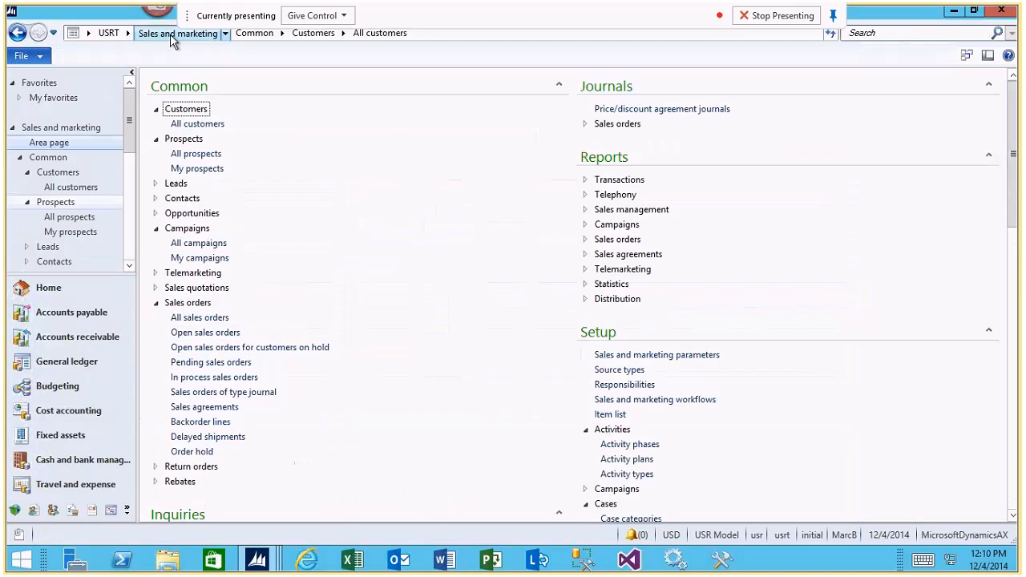
{"action": "left_click", "coordinate": [213, 321]}
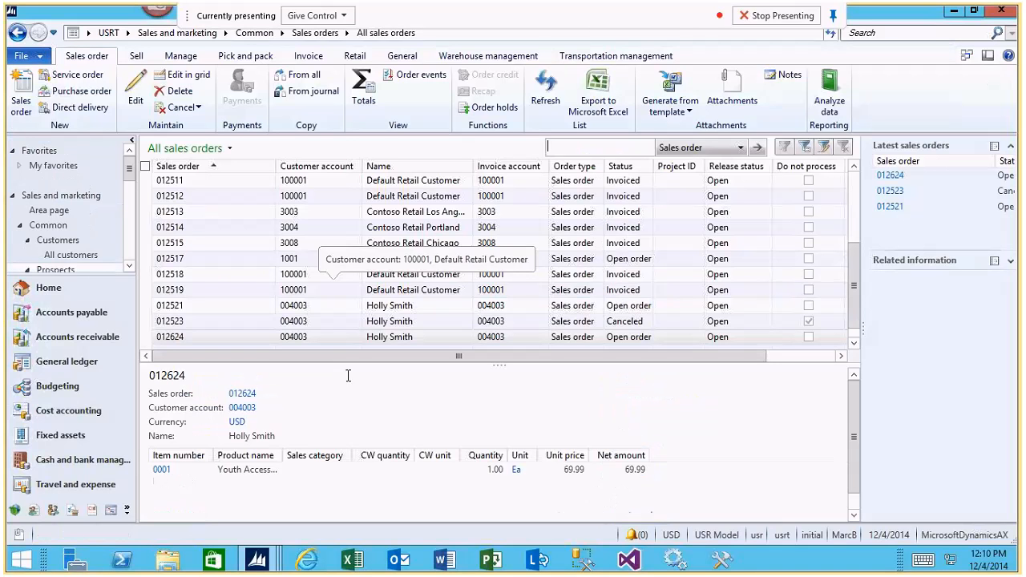
{"action": "left_click", "coordinate": [23, 94]}
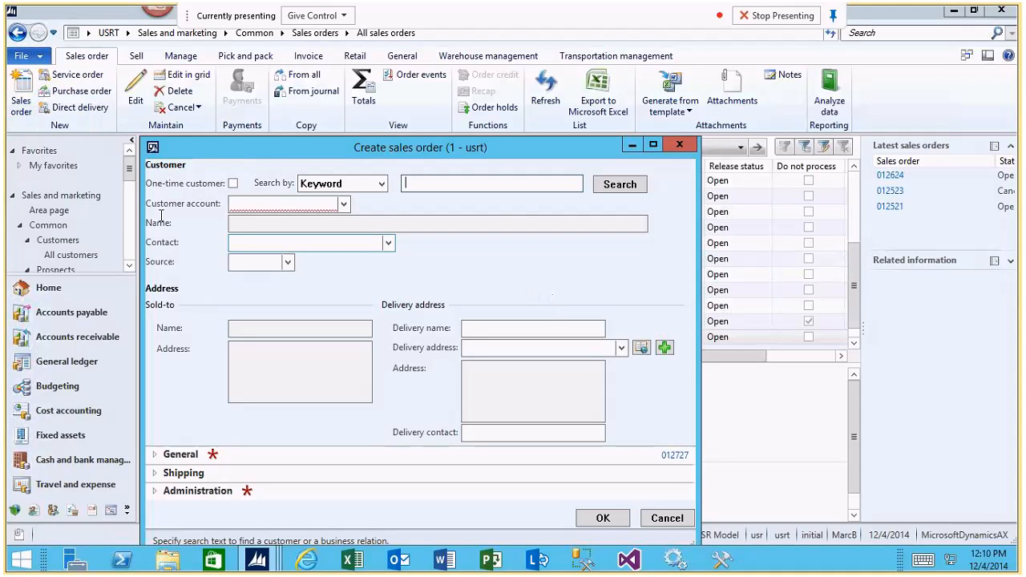
Browse the customer account lookup in the new sales order and cancel the order's creation.
{"action": "left_click", "coordinate": [344, 205]}
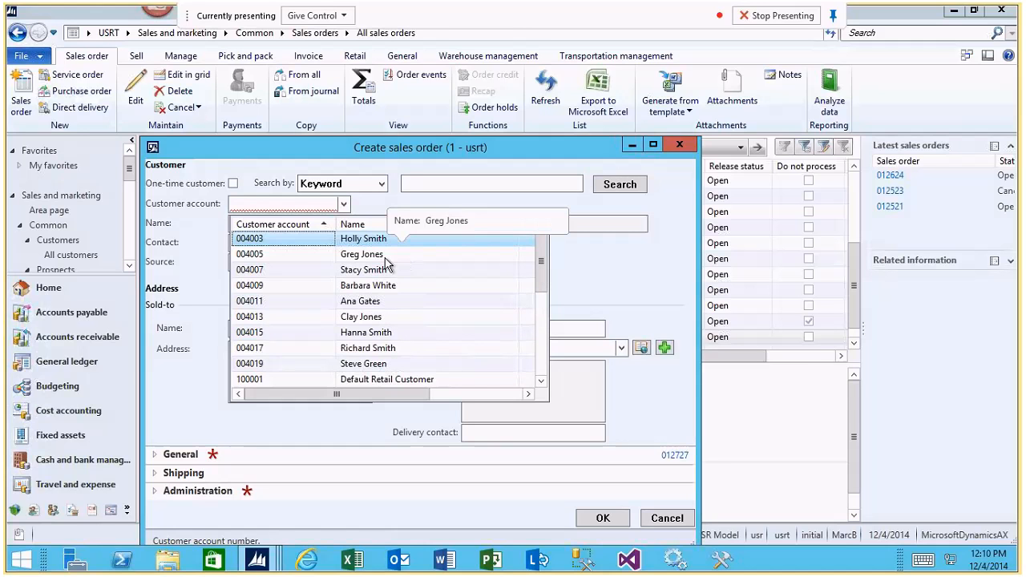
{"action": "left_click", "coordinate": [508, 394]}
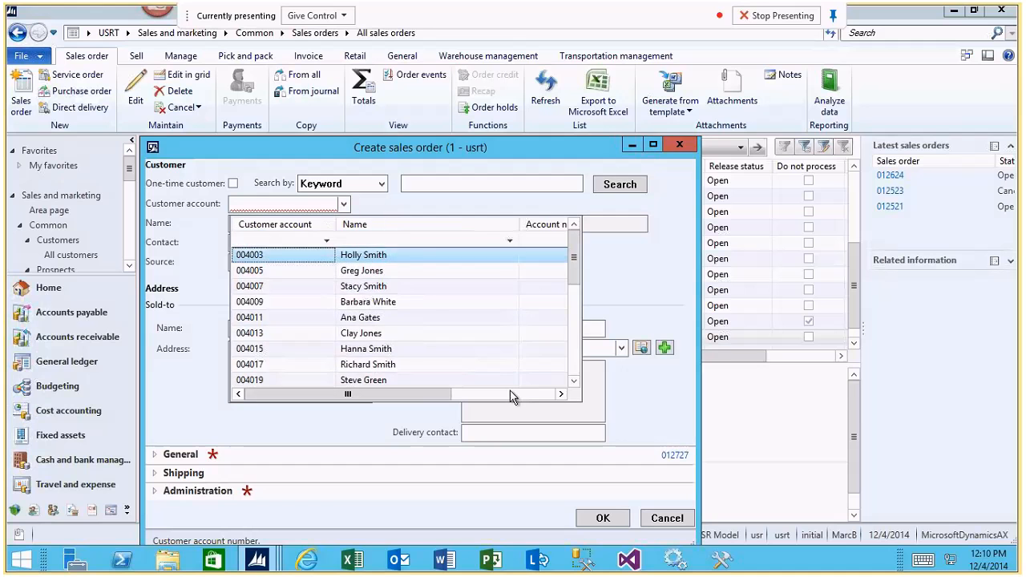
{"action": "left_click", "coordinate": [321, 393]}
{"action": "key", "text": "Escape"}
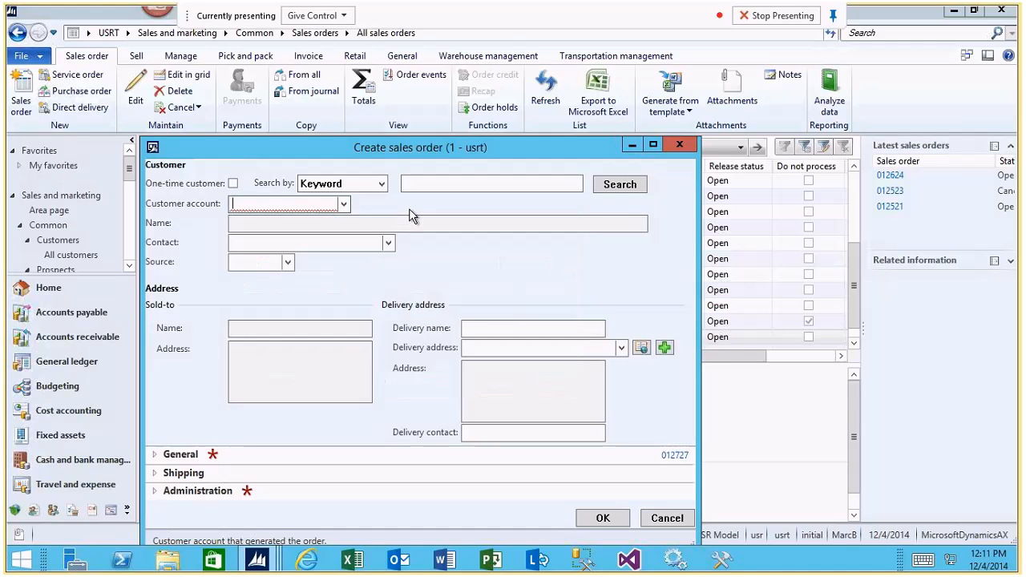
{"action": "key", "text": "shift+Tab"}
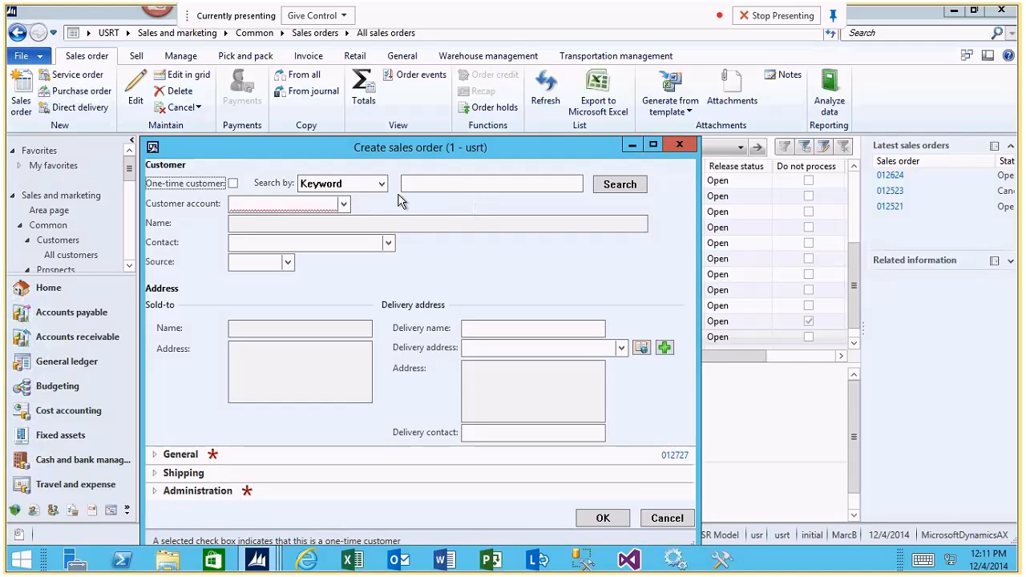
{"action": "left_click", "coordinate": [683, 521]}
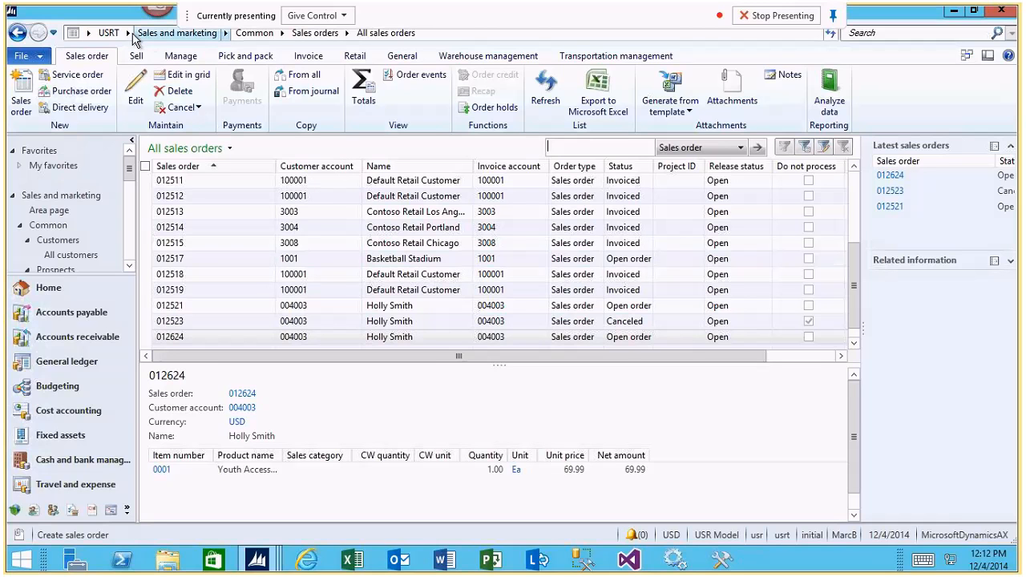
Go to the Call center module and open its Customer service form.
{"action": "left_click", "coordinate": [128, 33]}
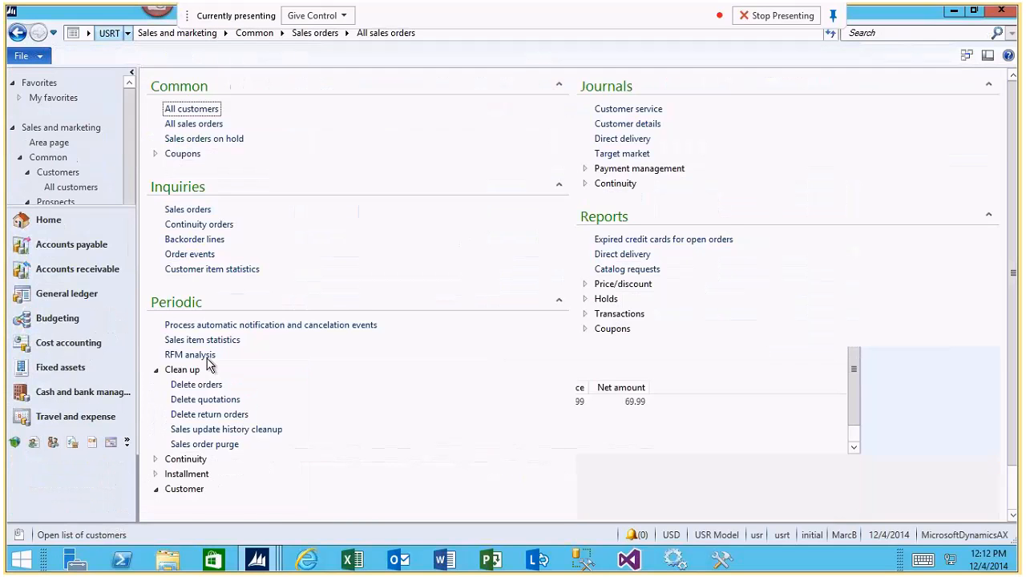
{"action": "left_click", "coordinate": [615, 109]}
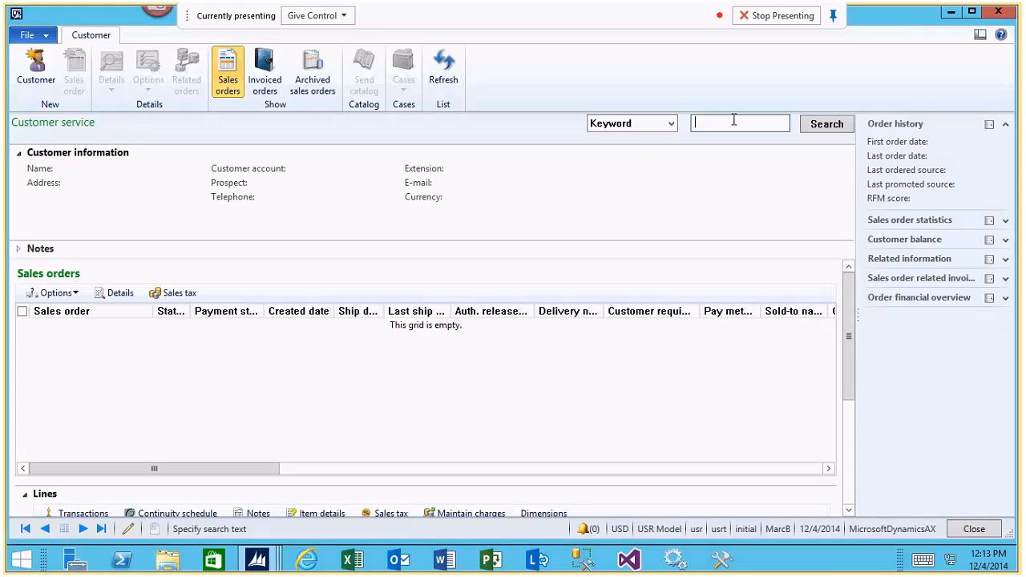
Try Email address as the customer search criterion and return the criterion to Keyword.
{"action": "left_click", "coordinate": [669, 127]}
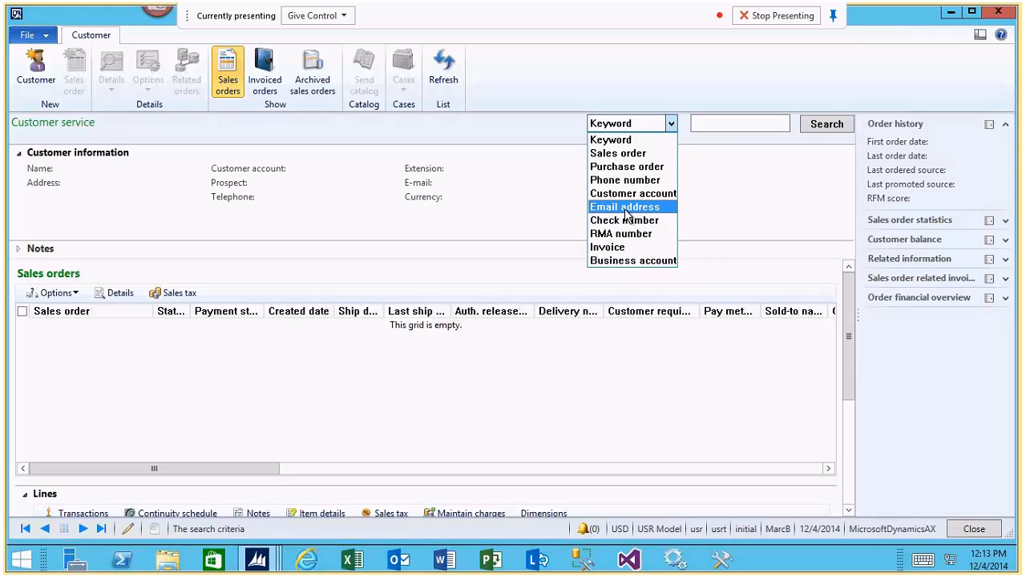
{"action": "left_click", "coordinate": [627, 208]}
{"action": "left_click", "coordinate": [716, 122]}
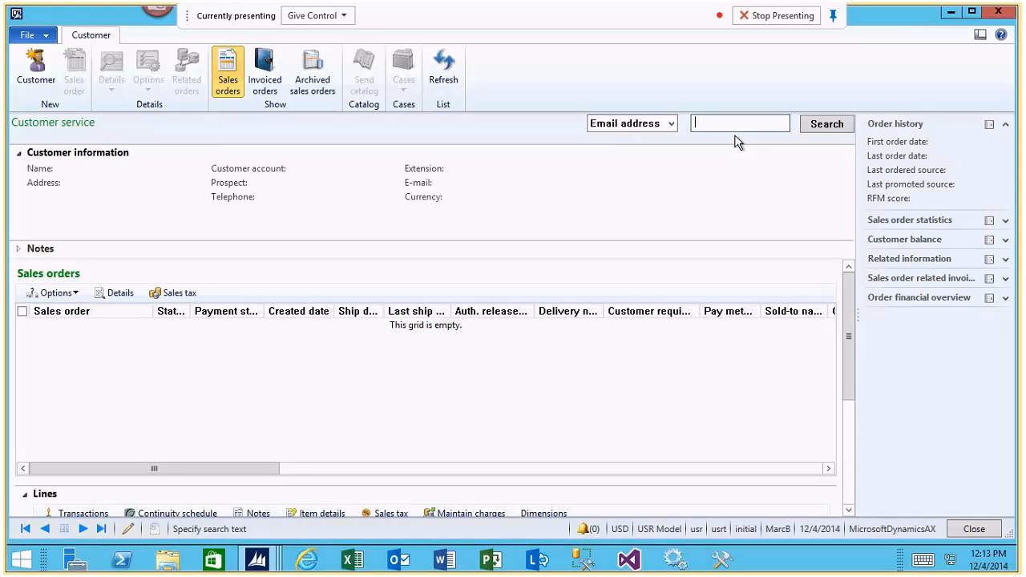
{"action": "left_click", "coordinate": [671, 127]}
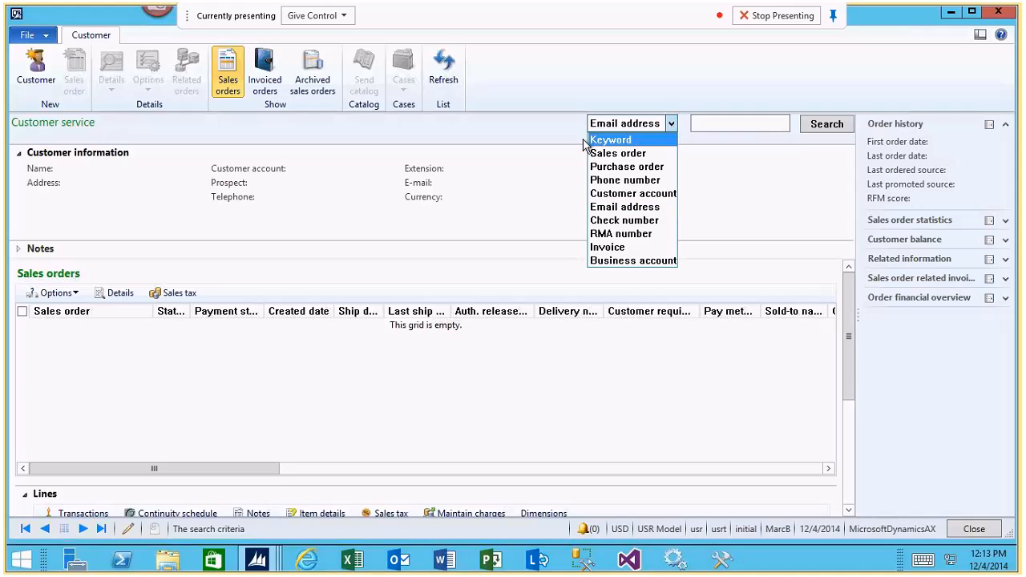
{"action": "left_click", "coordinate": [611, 140]}
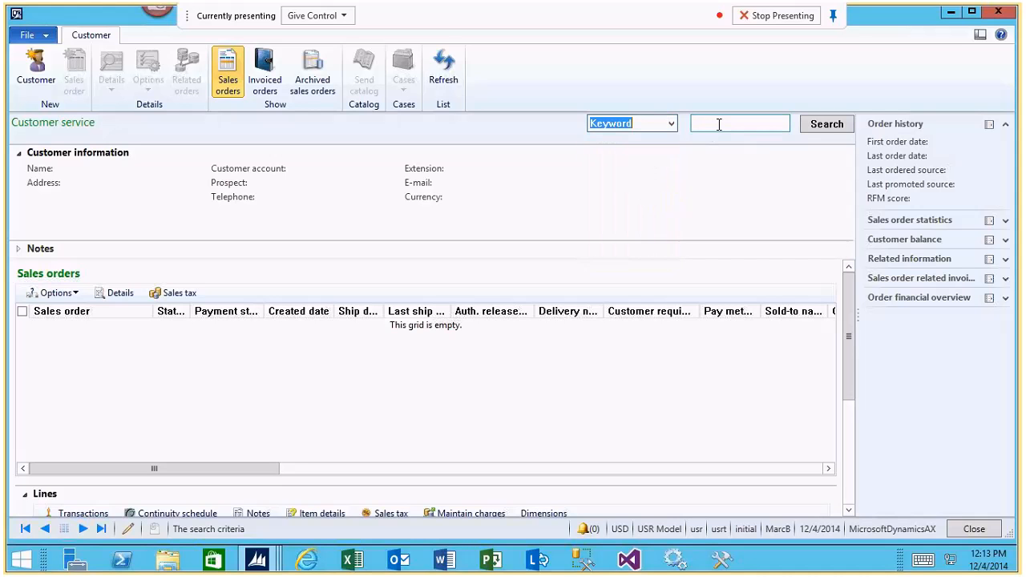
Search for customers by keyword, combining the customer's last name and ZIP code with asterisk wildcards.
{"action": "left_click", "coordinate": [718, 124]}
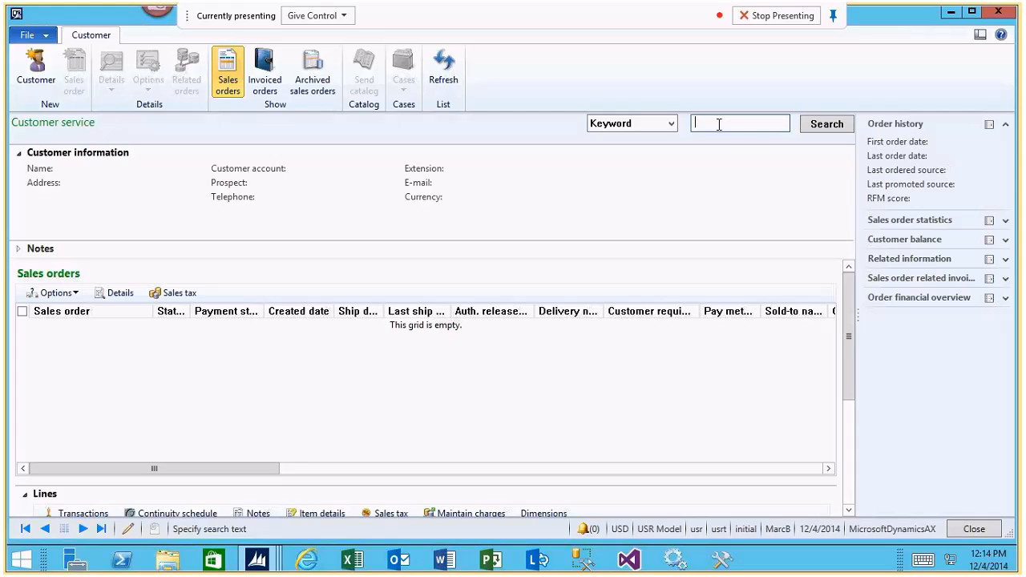
{"action": "type", "text": "*smith*20818"}
{"action": "key", "text": "Return"}
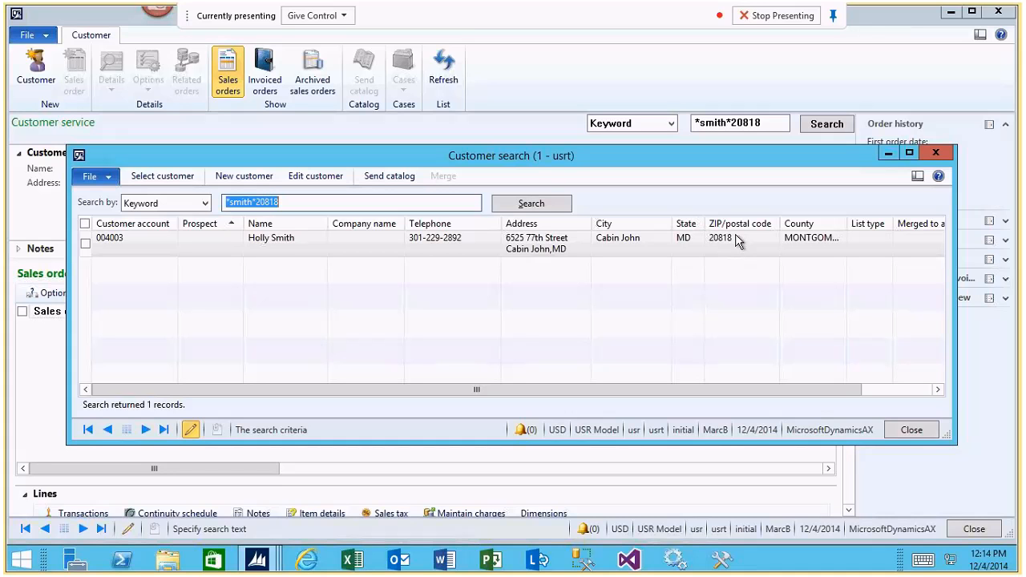
Replace the keyword in the Customer search form with the last name only and rerun the search.
{"action": "left_click", "coordinate": [298, 204]}
{"action": "left_click_drag", "start_coordinate": [298, 205], "coordinate": [177, 204]}
{"action": "type", "text": "smith"}
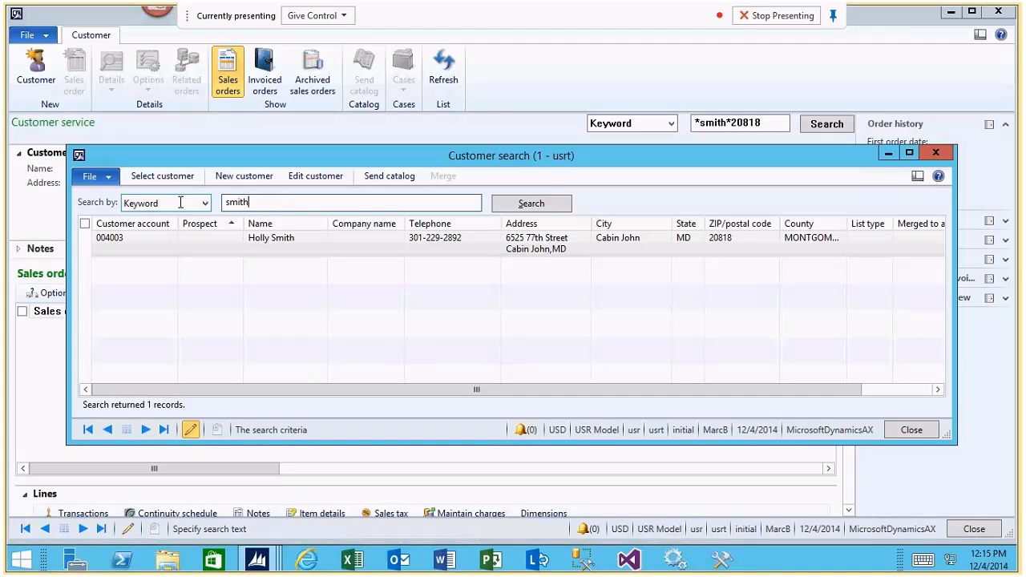
{"action": "key", "text": "Return"}
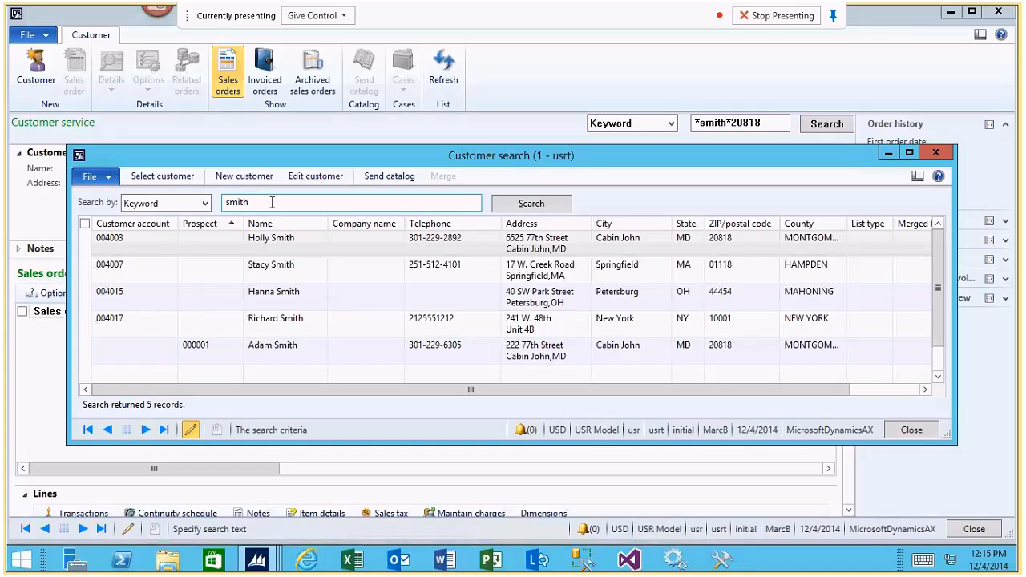
Highlight the prospect record and the first customer record in the search results to compare their details.
{"action": "left_click", "coordinate": [271, 348]}
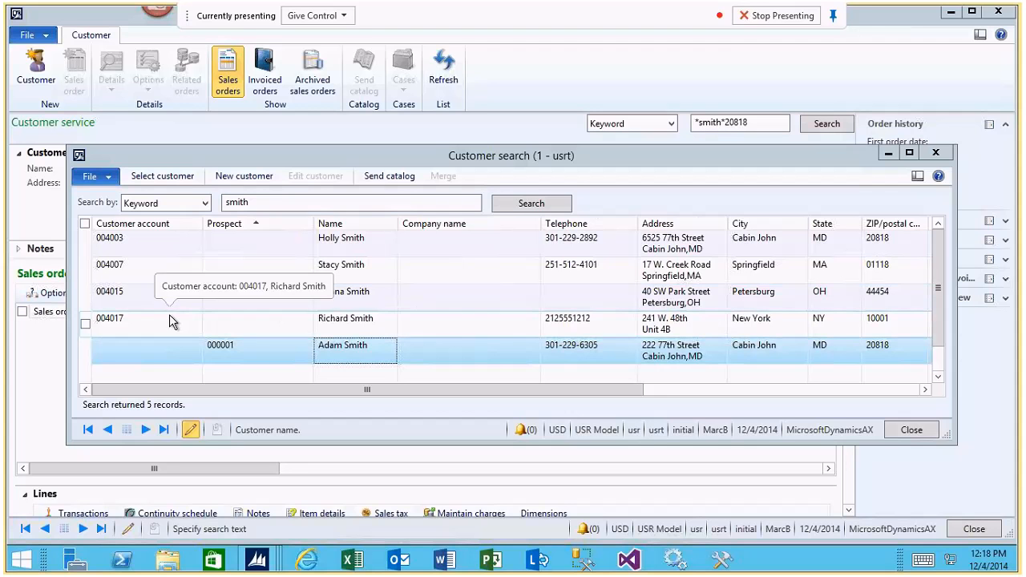
{"action": "left_click", "coordinate": [242, 250]}
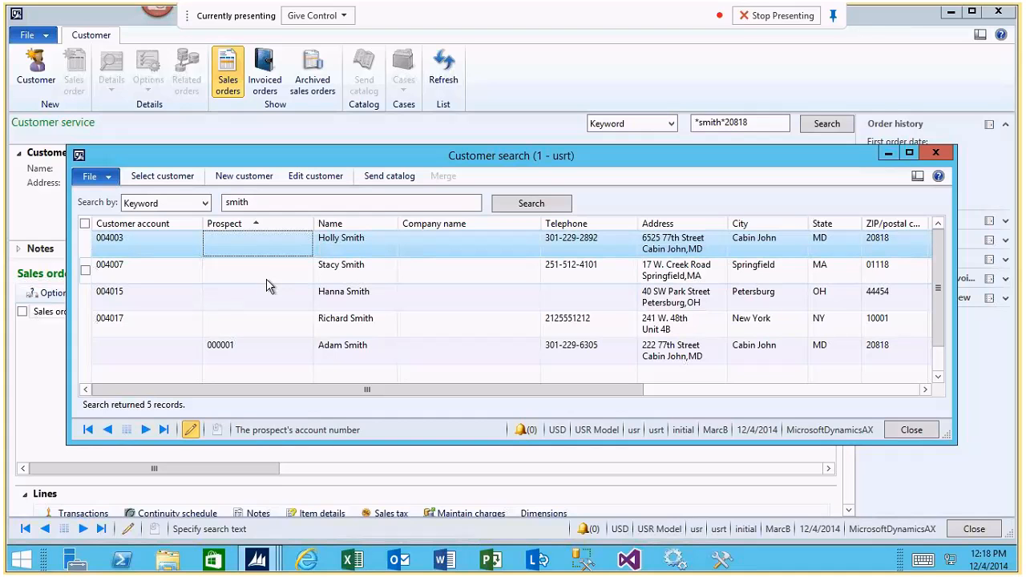
{"action": "left_click", "coordinate": [435, 251]}
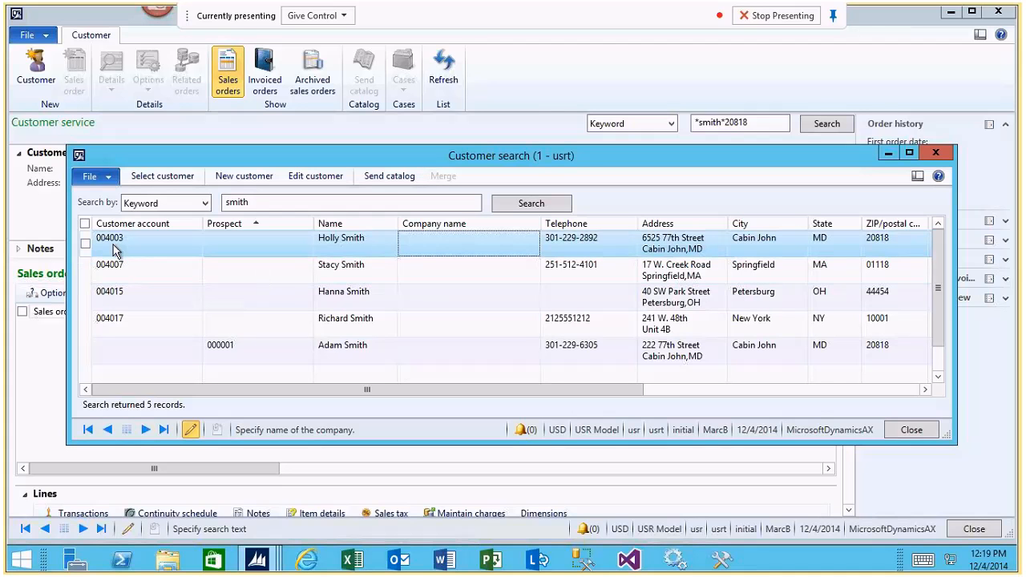
Mark the first and third customers in the search results and open them for merging.
{"action": "left_click", "coordinate": [85, 244]}
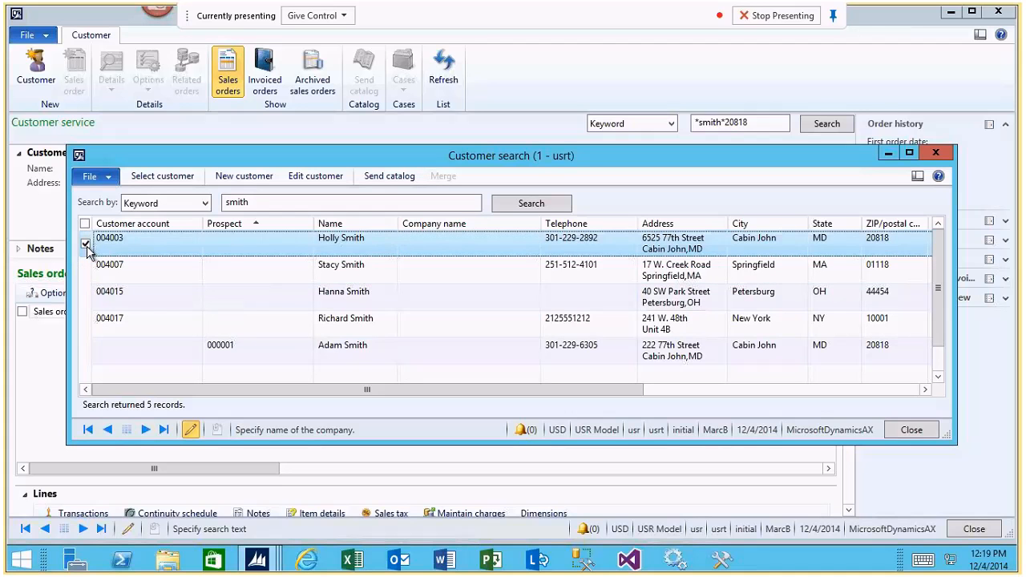
{"action": "left_click", "coordinate": [86, 298]}
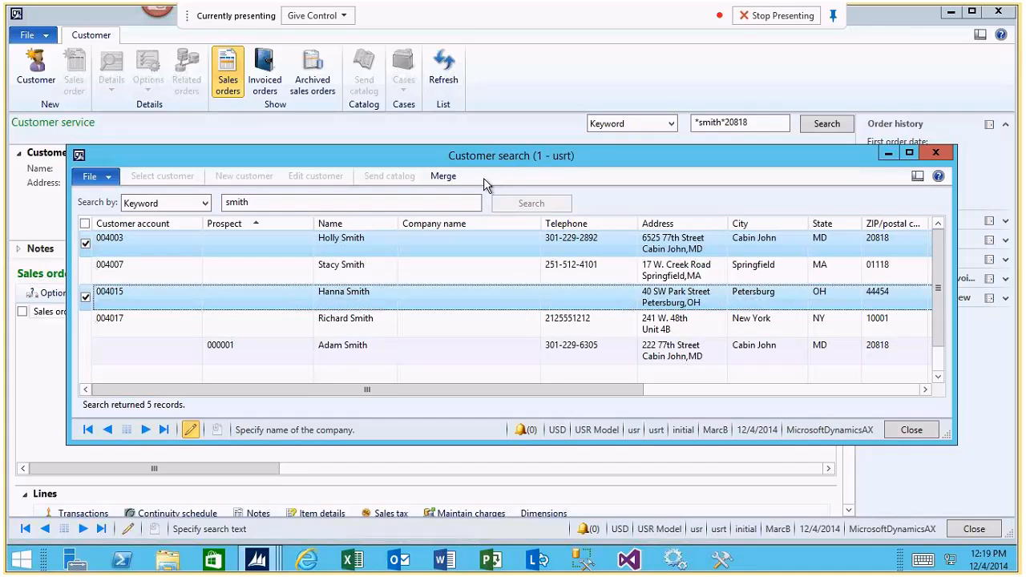
{"action": "left_click", "coordinate": [443, 177]}
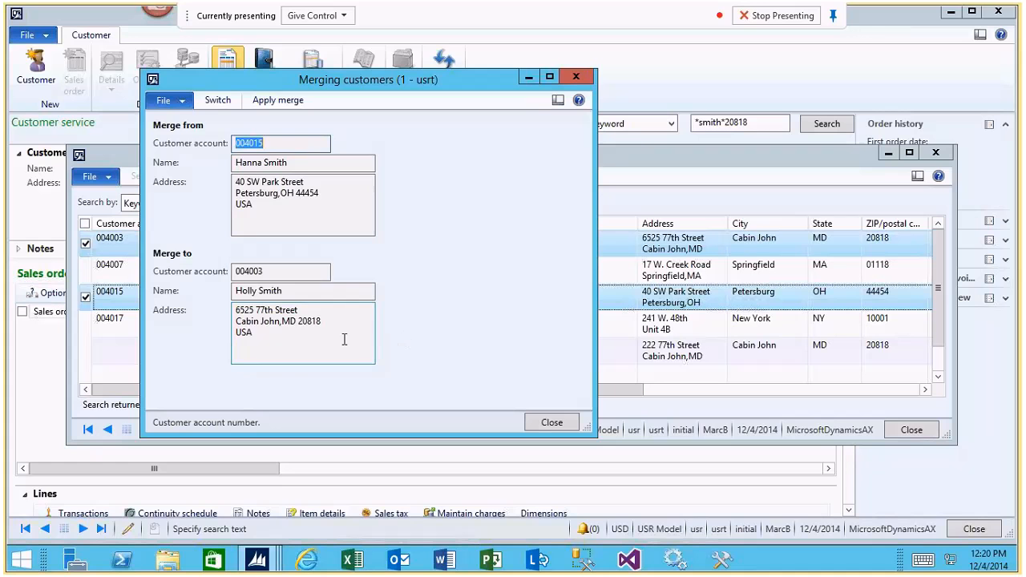
Swap the merge-from and merge-to customers both ways and close the merge form without applying it.
{"action": "left_click", "coordinate": [219, 100]}
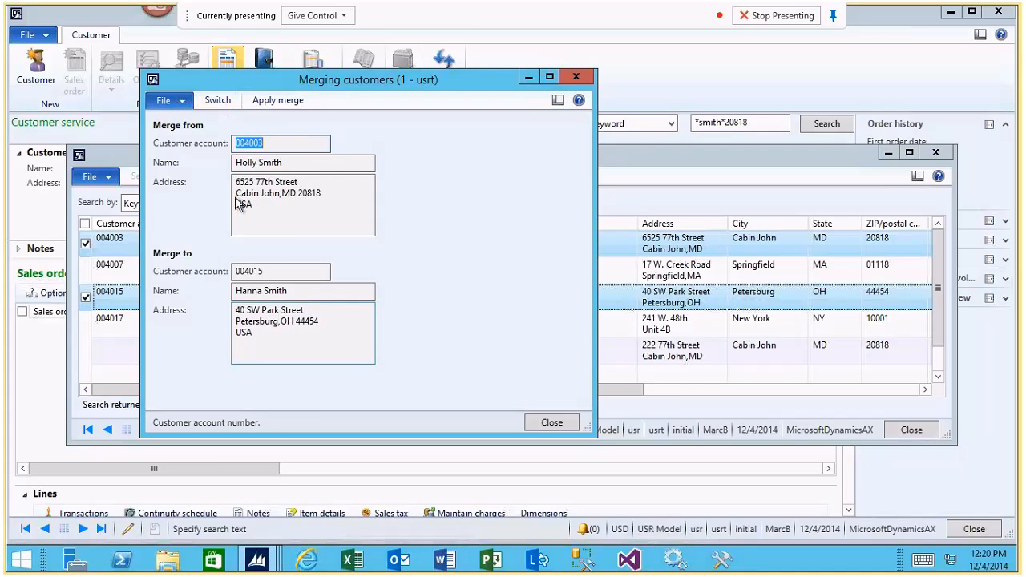
{"action": "left_click", "coordinate": [217, 100]}
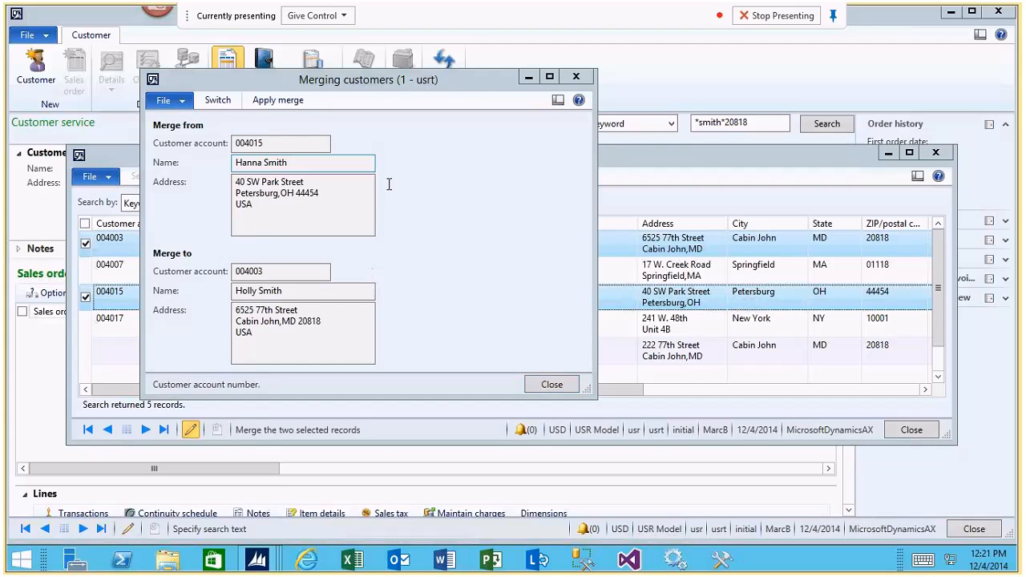
{"action": "left_click", "coordinate": [551, 385]}
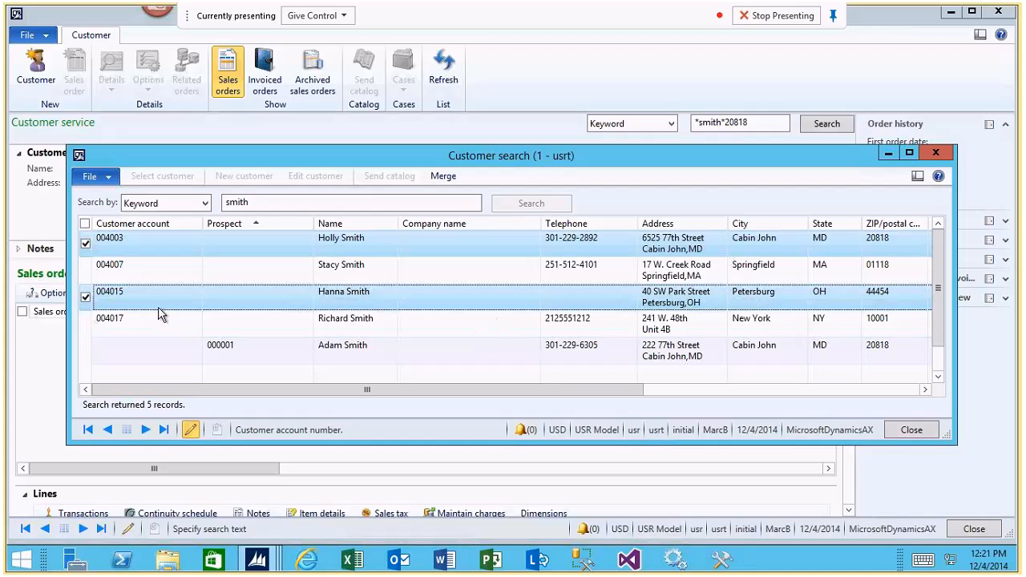
Unmark the third customer and select the first customer in the results for the Customer service form.
{"action": "left_click", "coordinate": [86, 298]}
{"action": "left_click", "coordinate": [171, 237]}
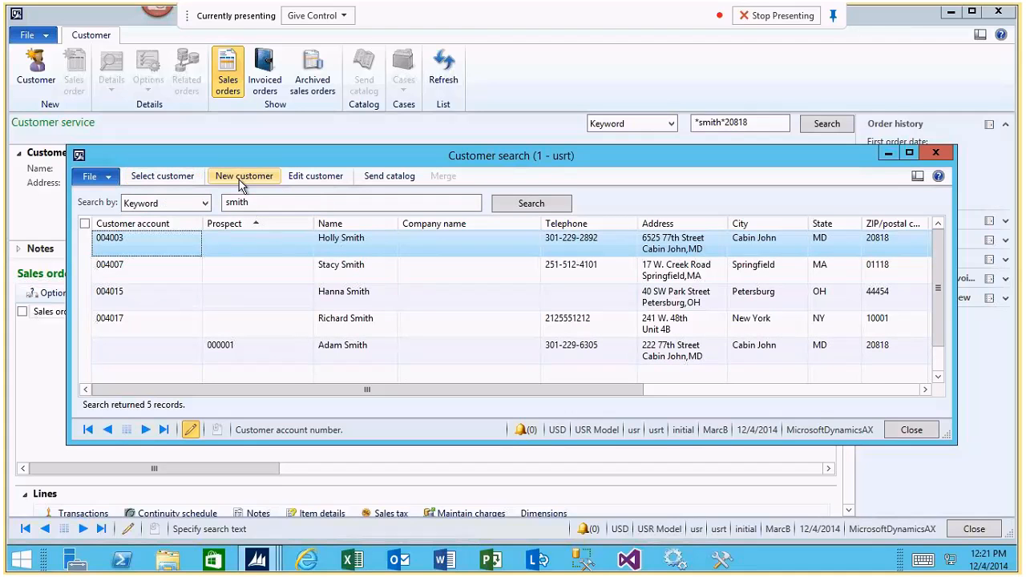
{"action": "left_click", "coordinate": [163, 176]}
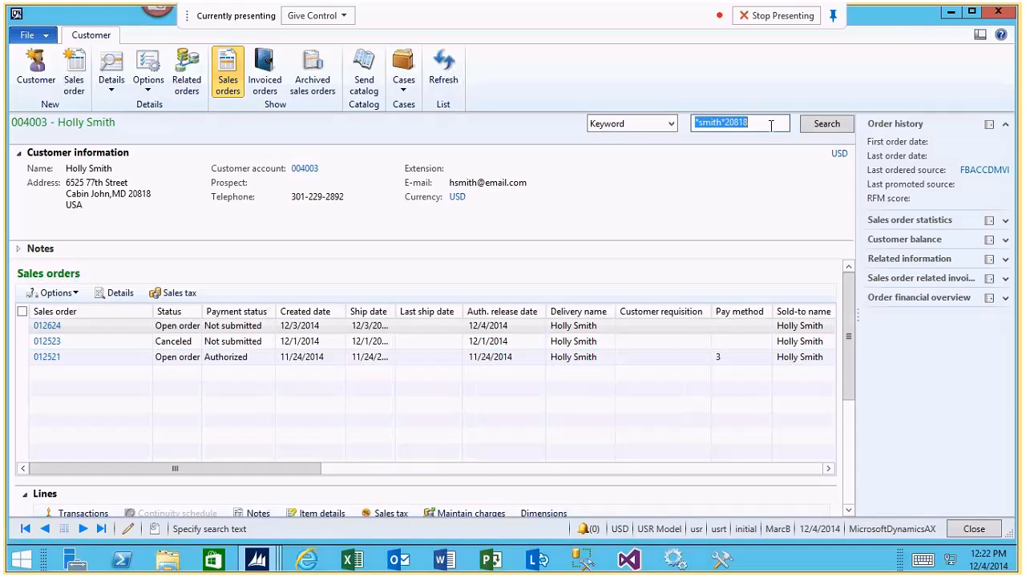
Switch to the main workspace and open the Define criteria search setup in the Sales and marketing module.
{"action": "left_click", "coordinate": [270, 563]}
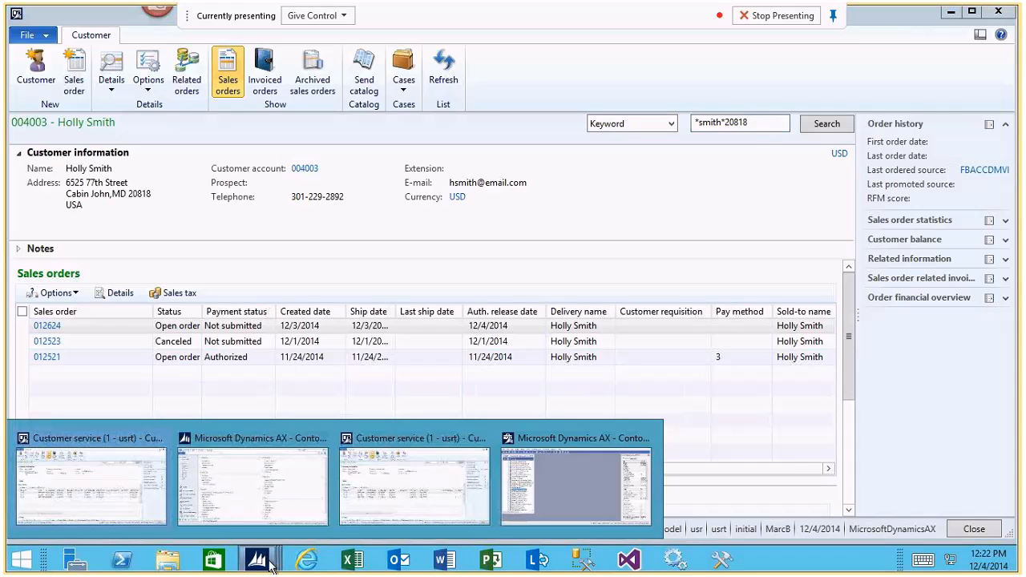
{"action": "left_click", "coordinate": [212, 495]}
{"action": "left_click", "coordinate": [127, 34]}
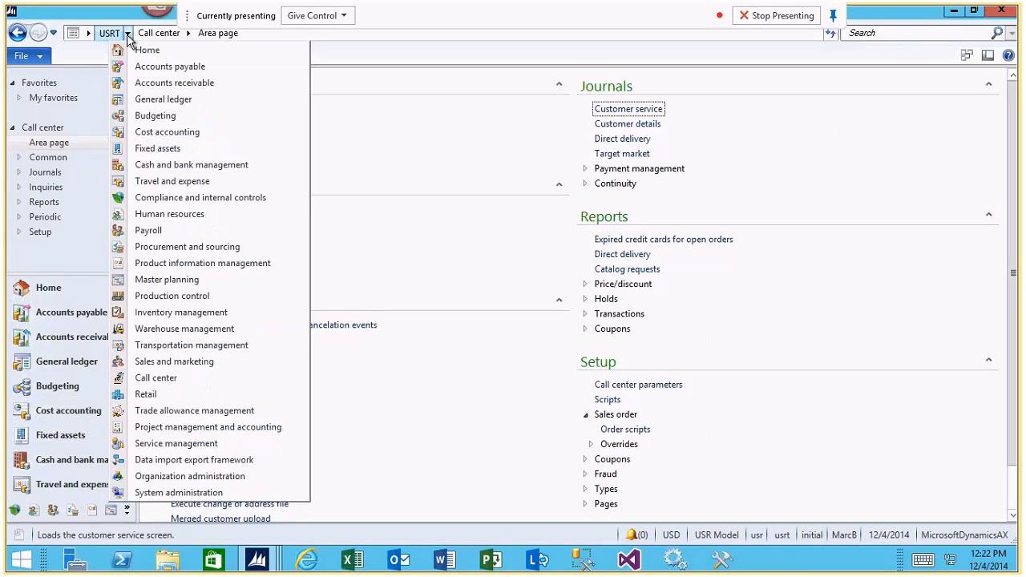
{"action": "left_click", "coordinate": [180, 361]}
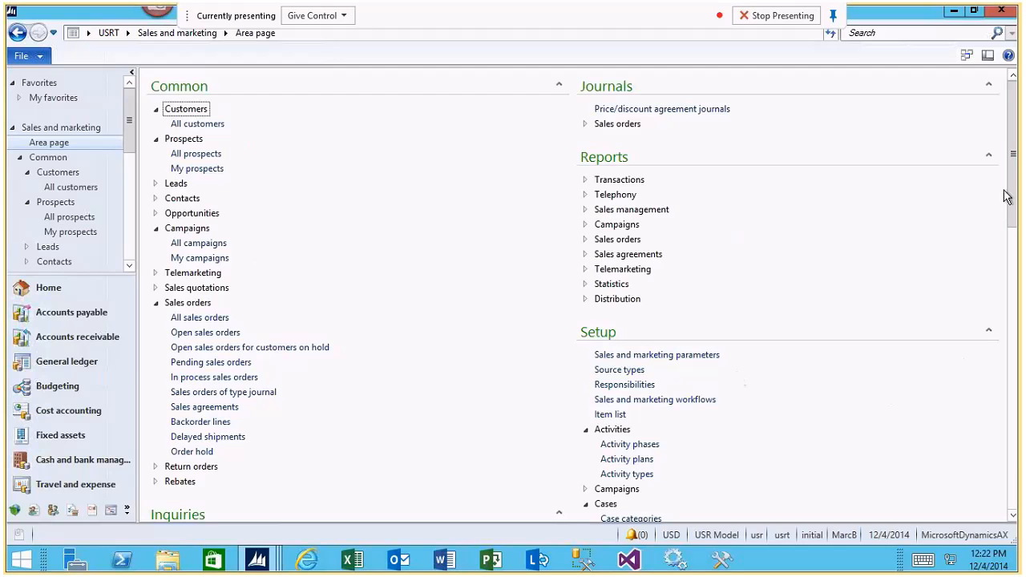
{"action": "scroll", "coordinate": [1015, 241], "scroll_direction": "down", "scroll_amount": 5}
{"action": "scroll", "coordinate": [1015, 378], "scroll_direction": "down", "scroll_amount": 5}
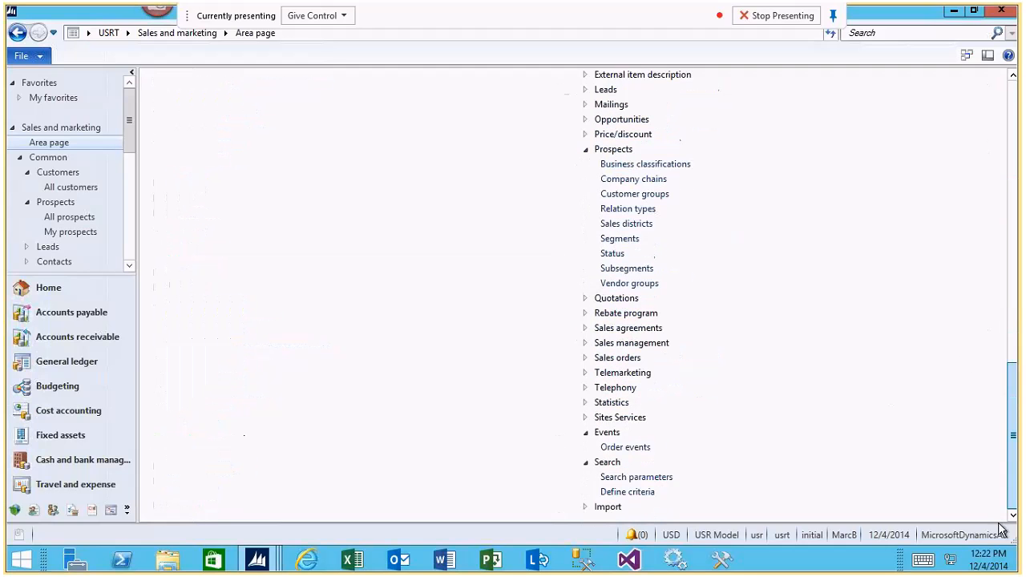
{"action": "left_click", "coordinate": [612, 485]}
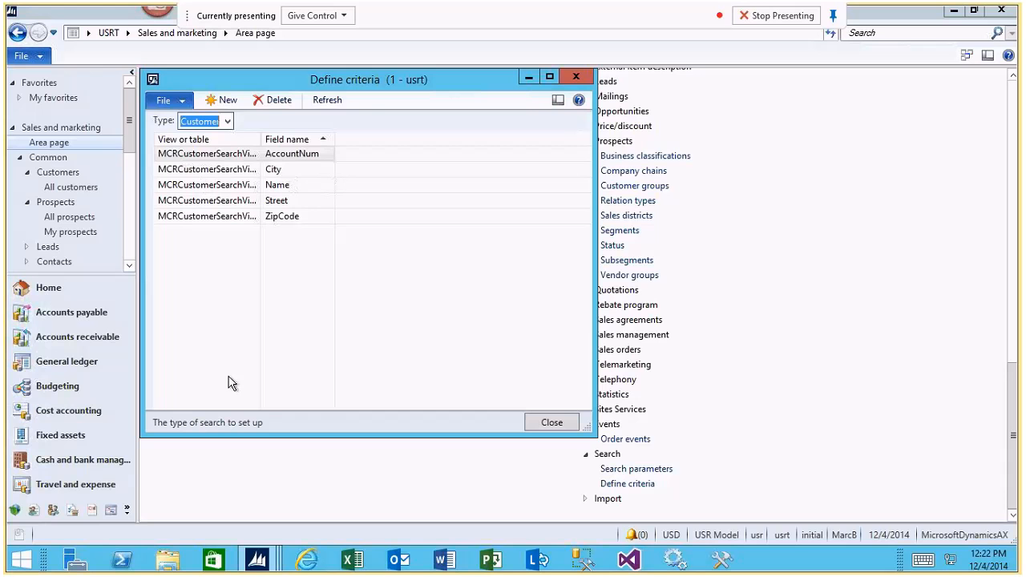
Switch to the development workspace and open the MCRCustomerSearchView view in the table browser.
{"action": "left_click", "coordinate": [258, 561]}
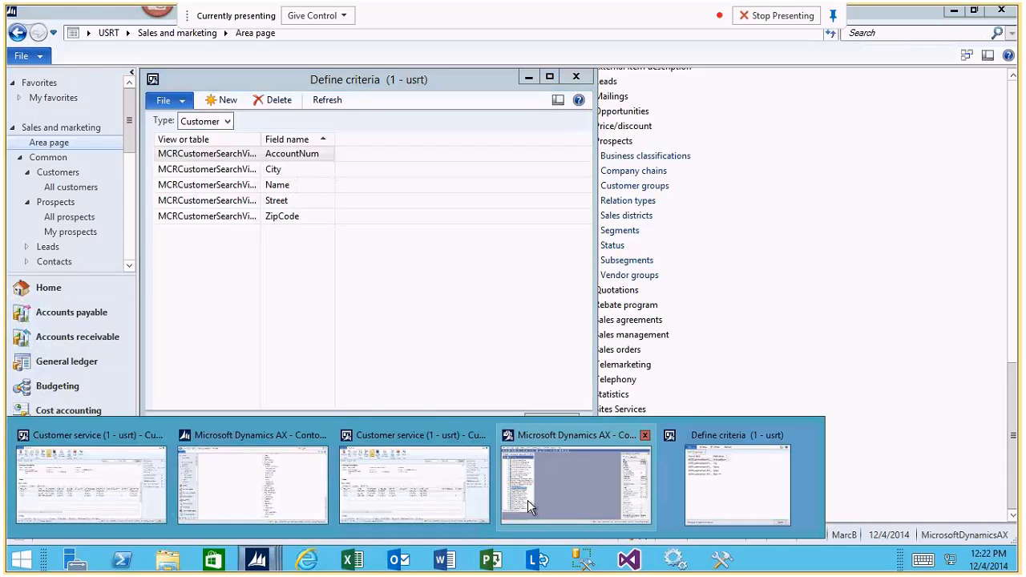
{"action": "left_click", "coordinate": [560, 502]}
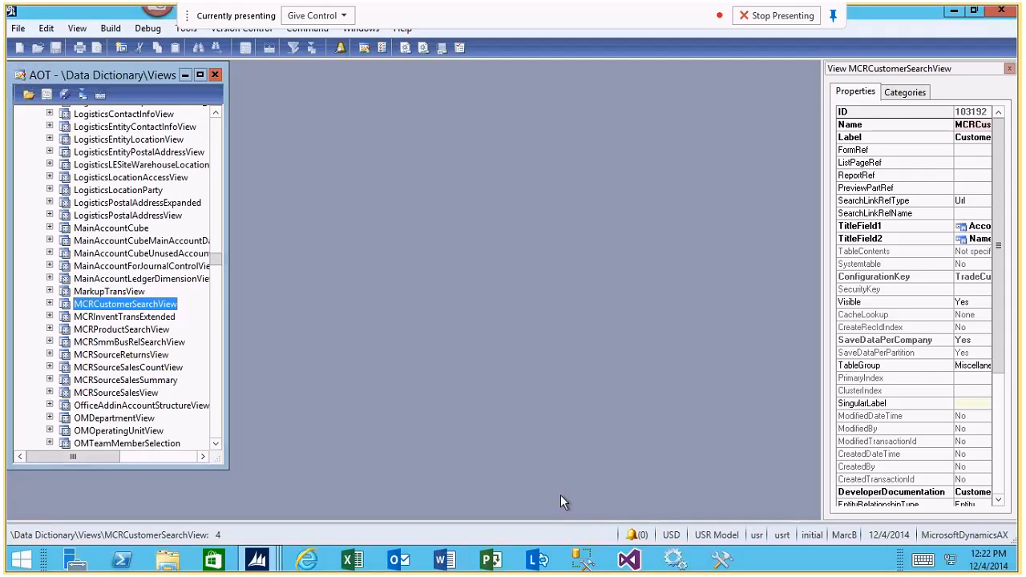
{"action": "right_click", "coordinate": [124, 308]}
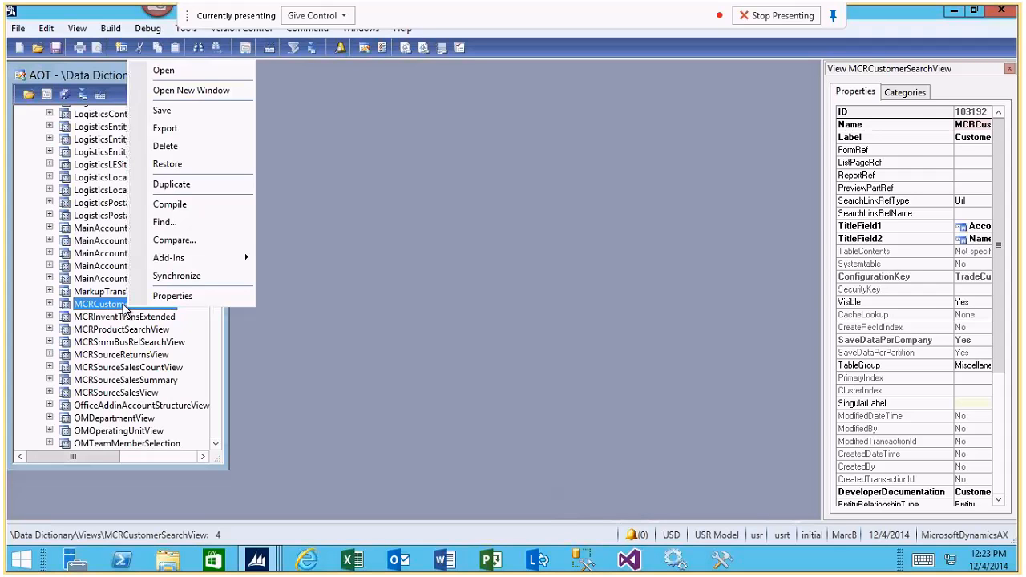
{"action": "left_click", "coordinate": [210, 258]}
{"action": "mouse_move", "coordinate": [335, 265]}
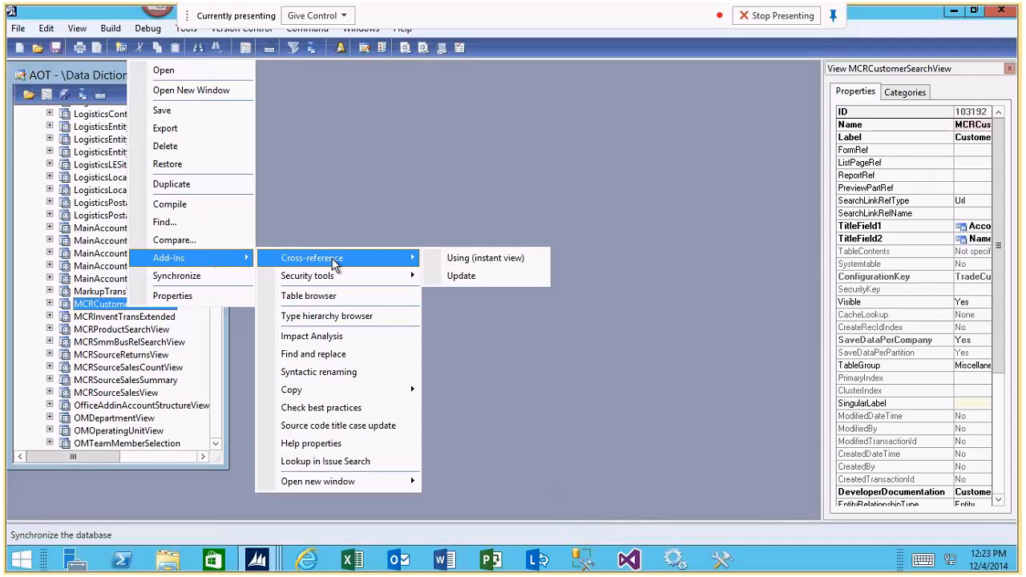
{"action": "left_click", "coordinate": [312, 296]}
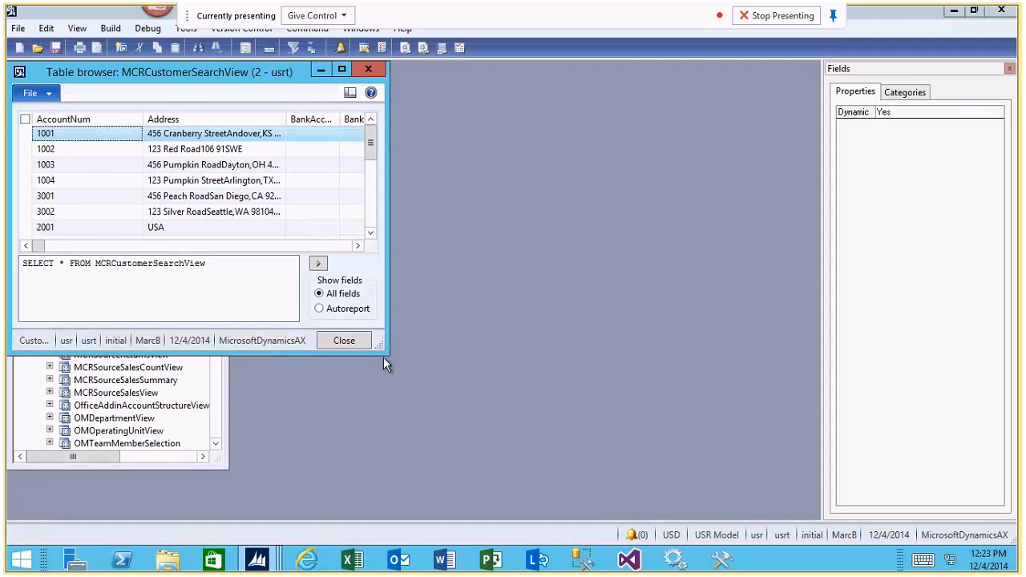
Enlarge the table browser, look through the customer search view's fields, and close it.
{"action": "left_click_drag", "start_coordinate": [381, 348], "coordinate": [624, 371]}
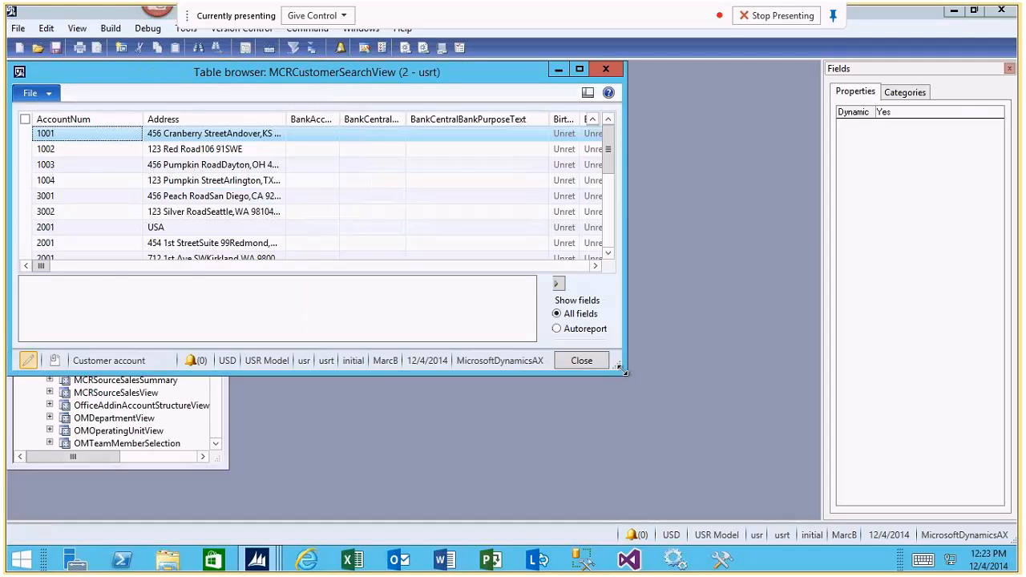
{"action": "left_click", "coordinate": [569, 266]}
{"action": "left_click", "coordinate": [568, 268]}
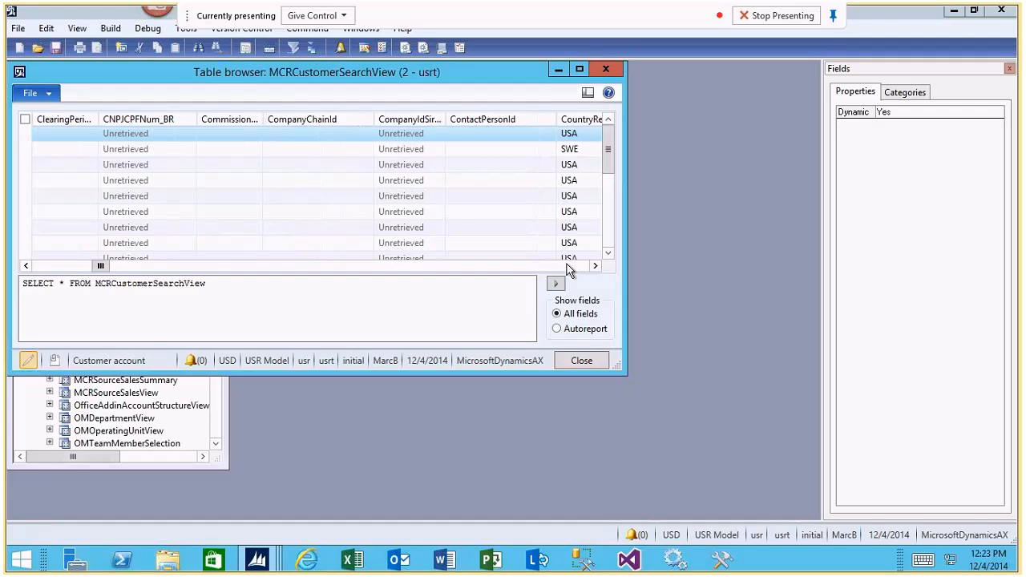
{"action": "left_click", "coordinate": [568, 267]}
{"action": "left_click", "coordinate": [568, 268]}
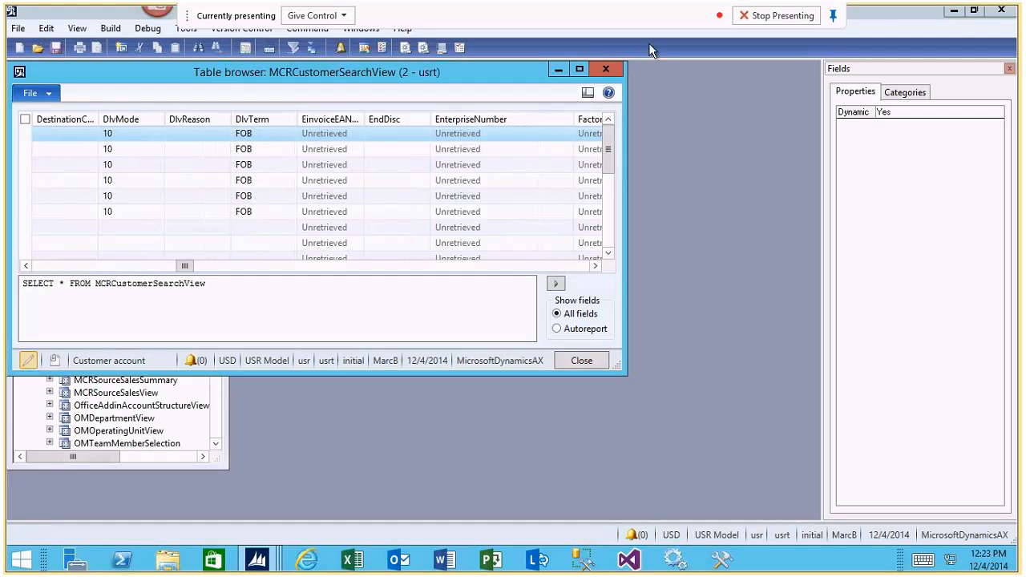
{"action": "left_click", "coordinate": [616, 71]}
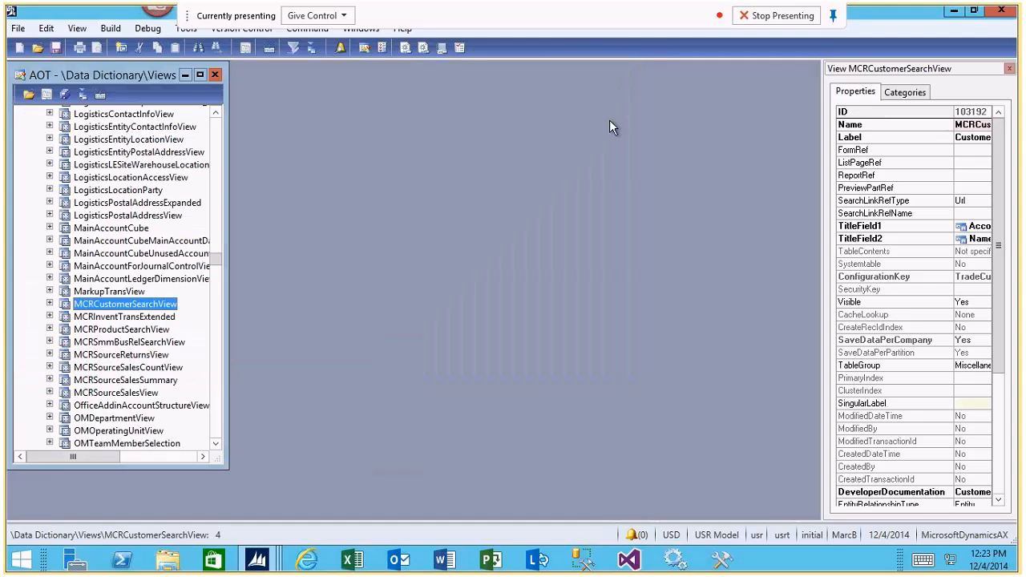
Return to the Define criteria form, try a new customer criteria line with its field choices, and delete that line.
{"action": "left_click", "coordinate": [275, 570]}
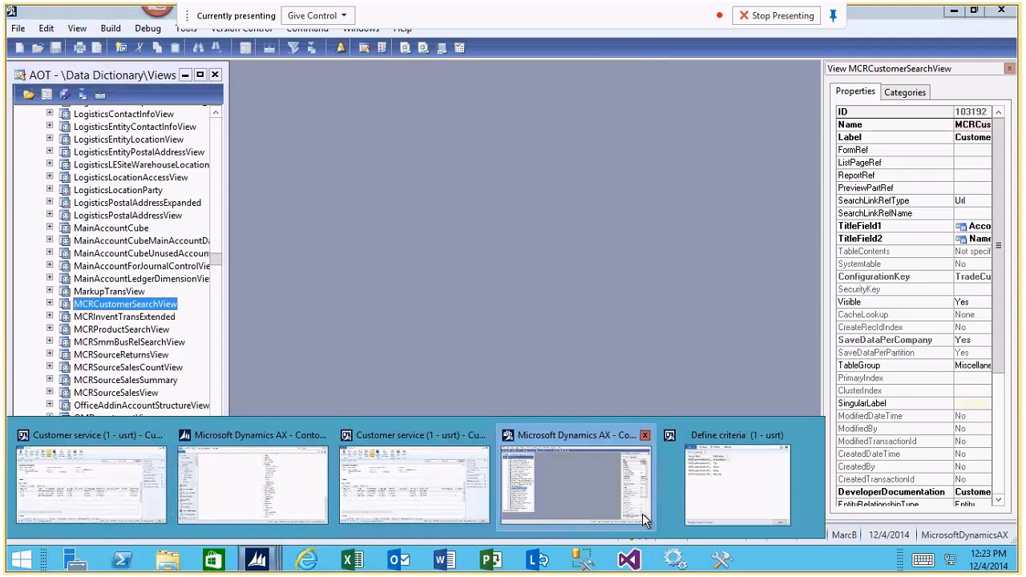
{"action": "left_click", "coordinate": [728, 494]}
{"action": "left_click", "coordinate": [314, 220]}
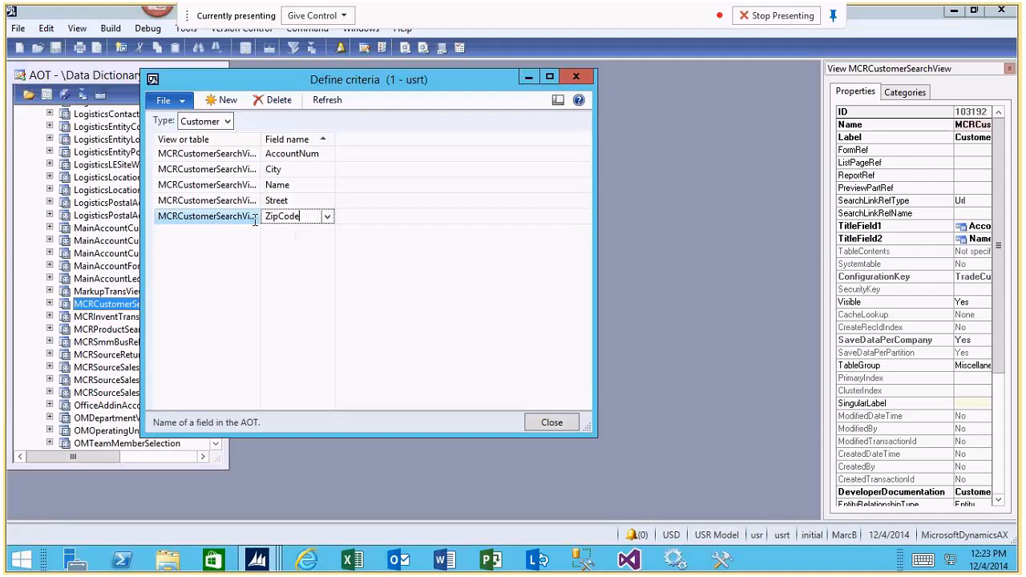
{"action": "left_click", "coordinate": [219, 104]}
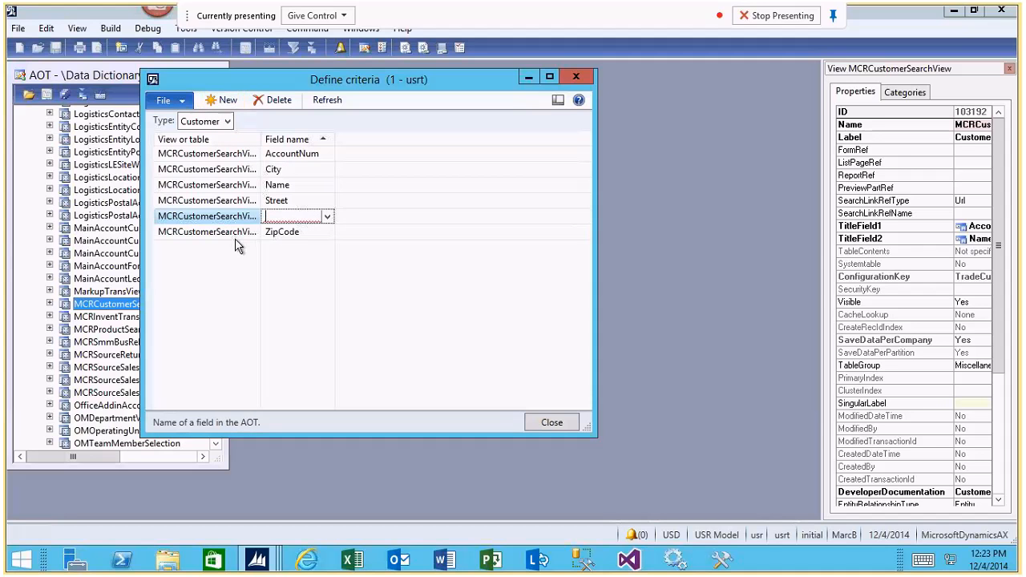
{"action": "left_click", "coordinate": [327, 216]}
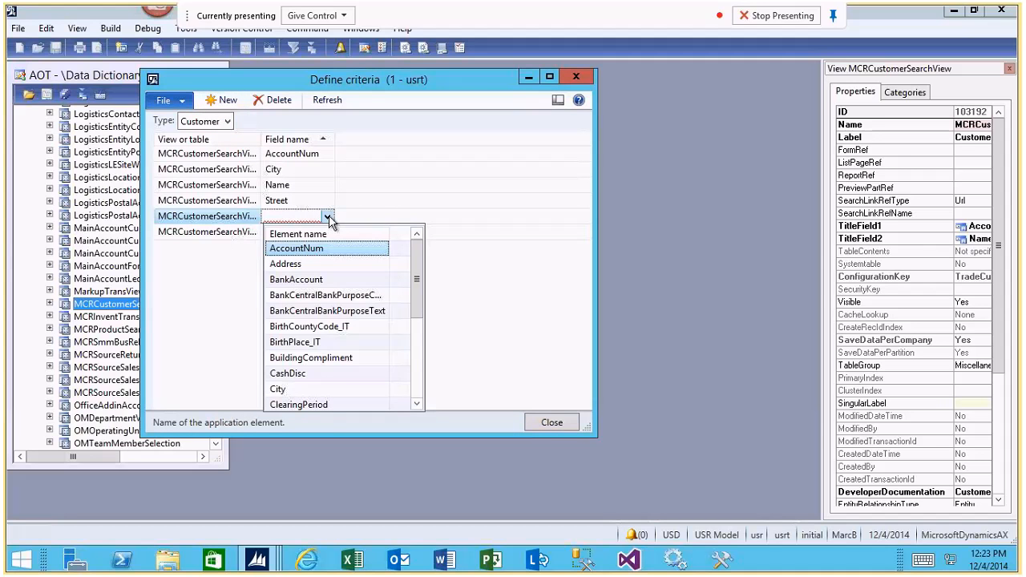
{"action": "left_click", "coordinate": [219, 222]}
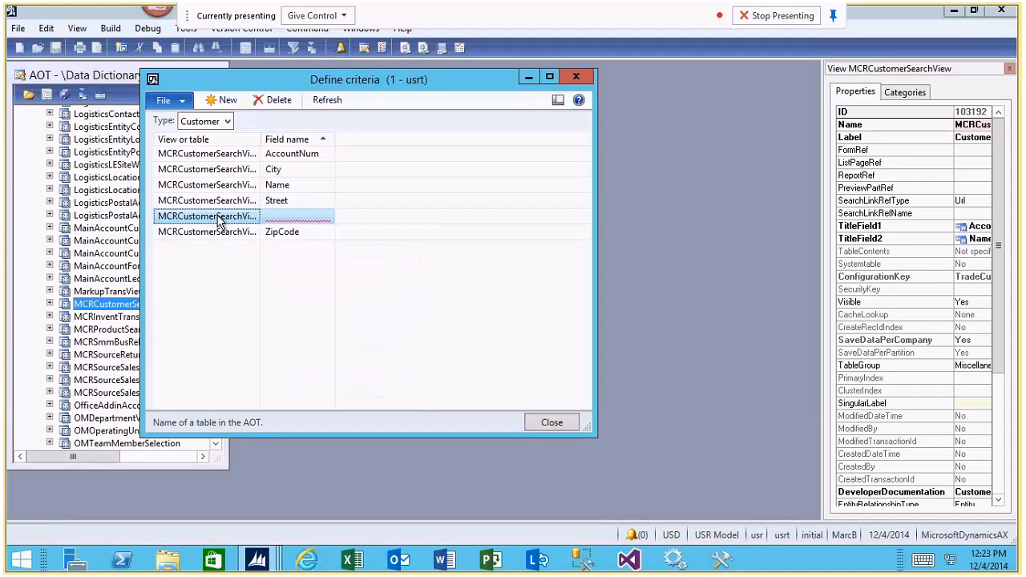
{"action": "key", "text": "alt+F9"}
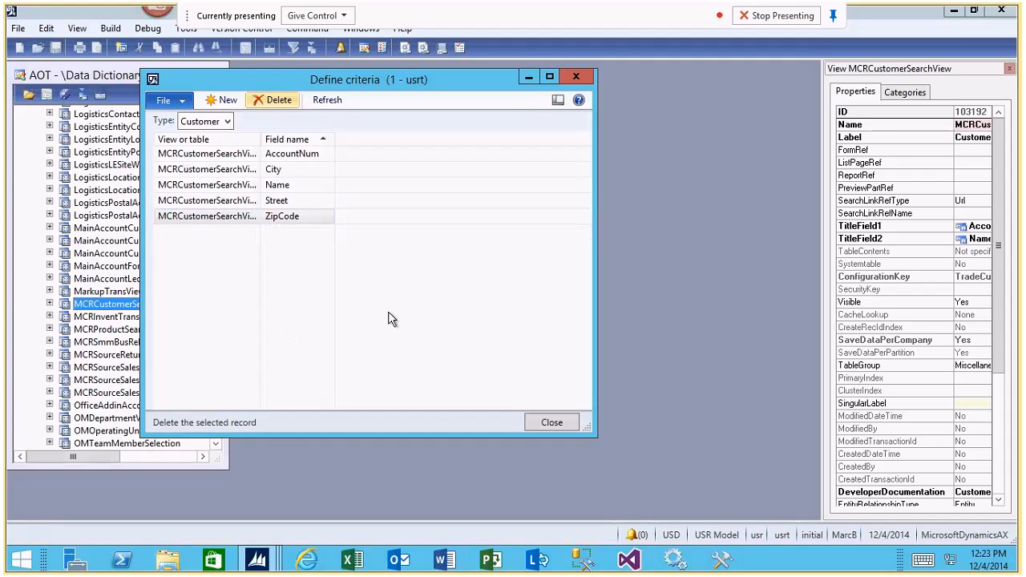
Open the full text search refresh for the criteria, check its source options, and close it without running it.
{"action": "left_click", "coordinate": [328, 100]}
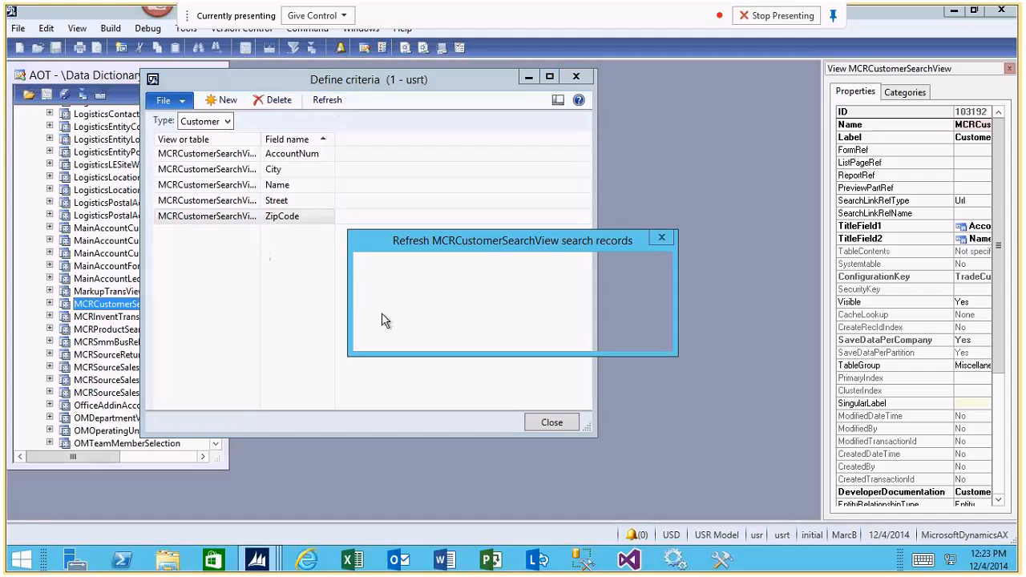
{"action": "left_click", "coordinate": [567, 337]}
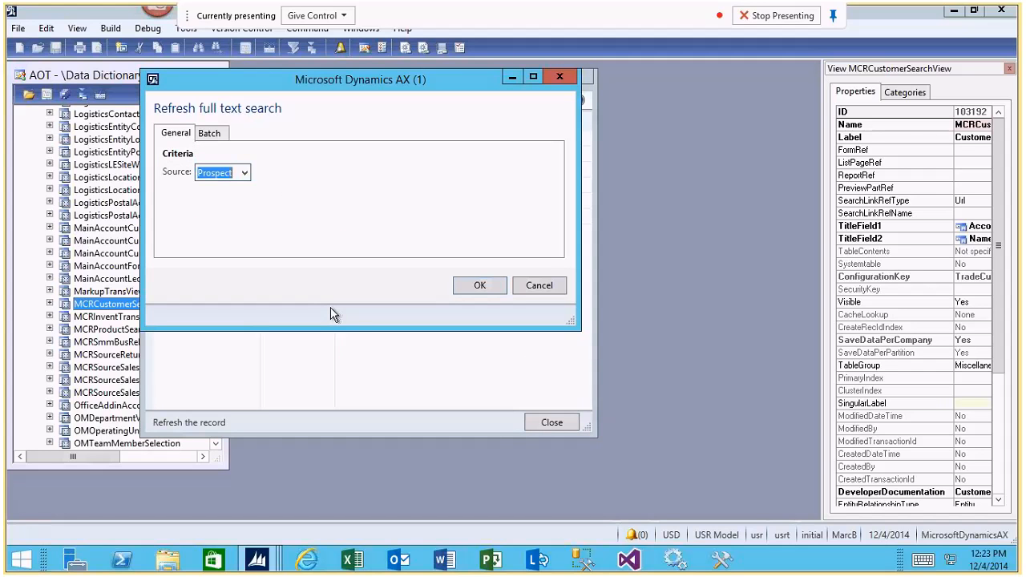
{"action": "left_click", "coordinate": [244, 173]}
{"action": "left_click", "coordinate": [218, 216]}
{"action": "left_click", "coordinate": [560, 75]}
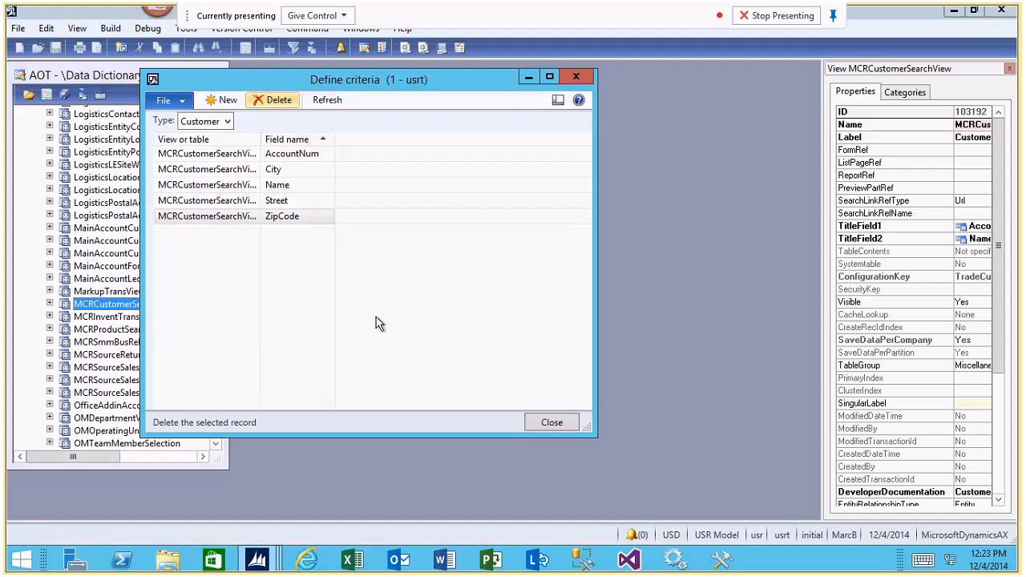
Examine the search criteria fields defined for the Prospect and Item types, and close the form.
{"action": "left_click", "coordinate": [226, 122]}
{"action": "left_click", "coordinate": [198, 165]}
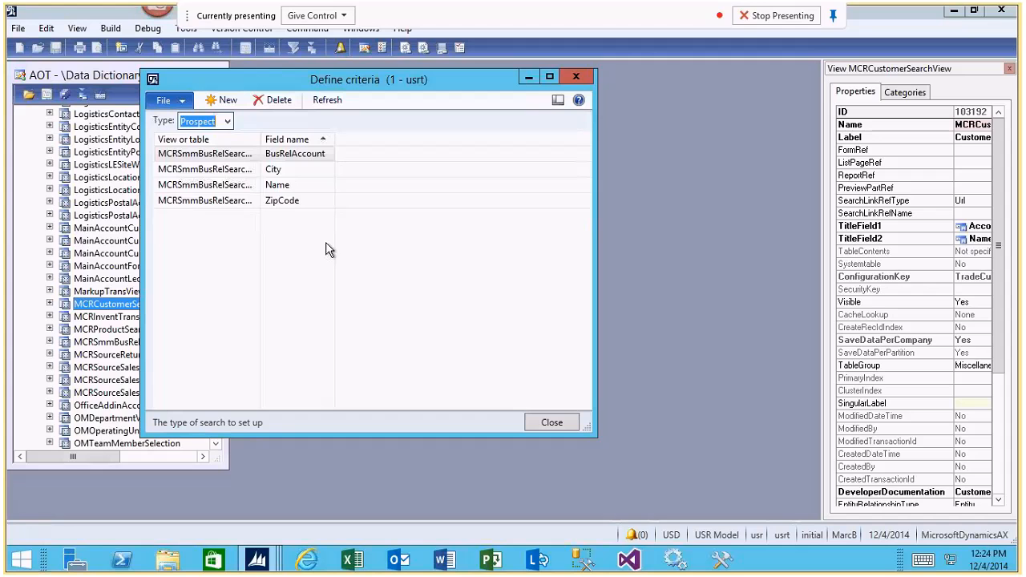
{"action": "left_click", "coordinate": [225, 121]}
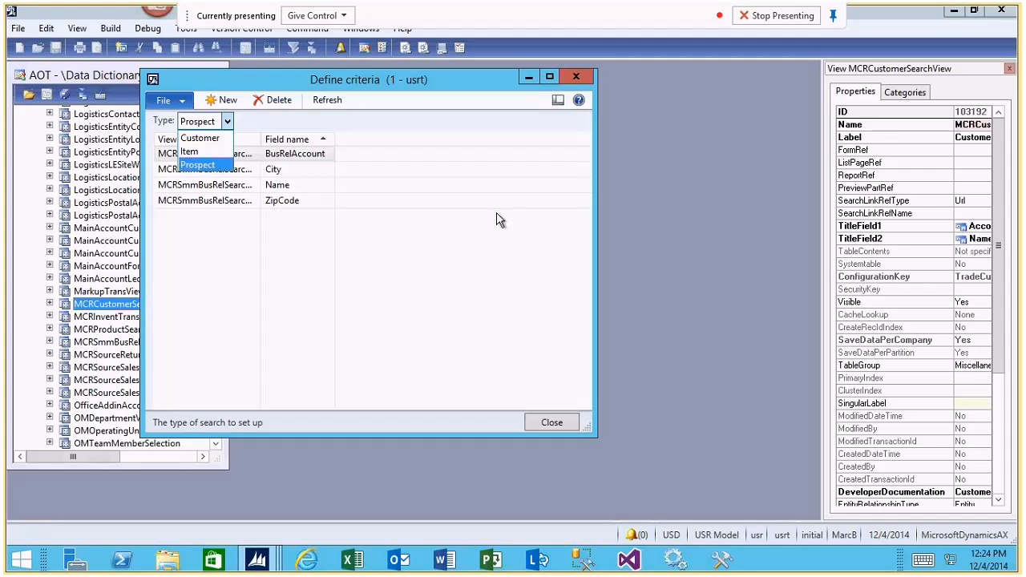
{"action": "left_click", "coordinate": [207, 152]}
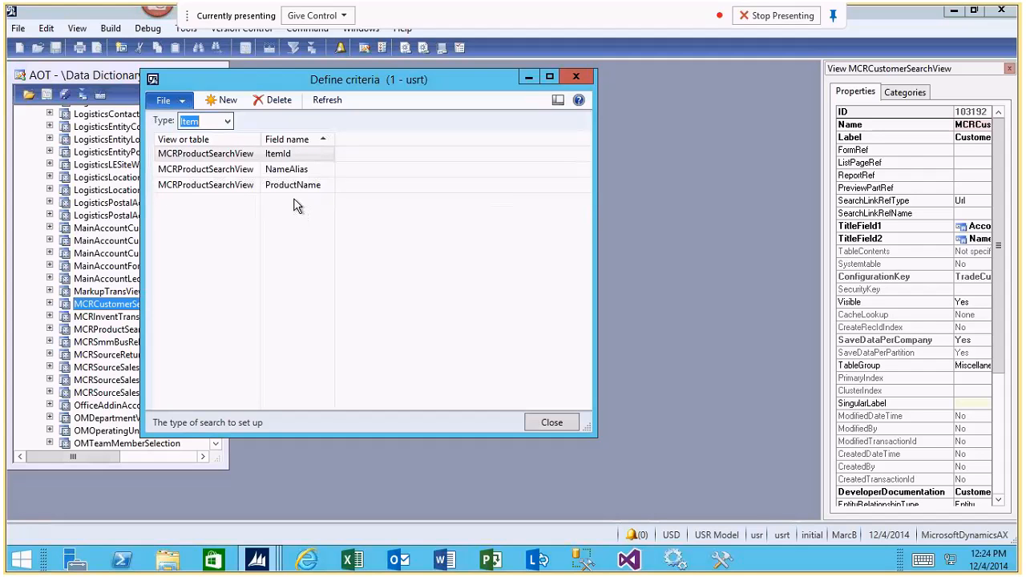
{"action": "left_click", "coordinate": [550, 425]}
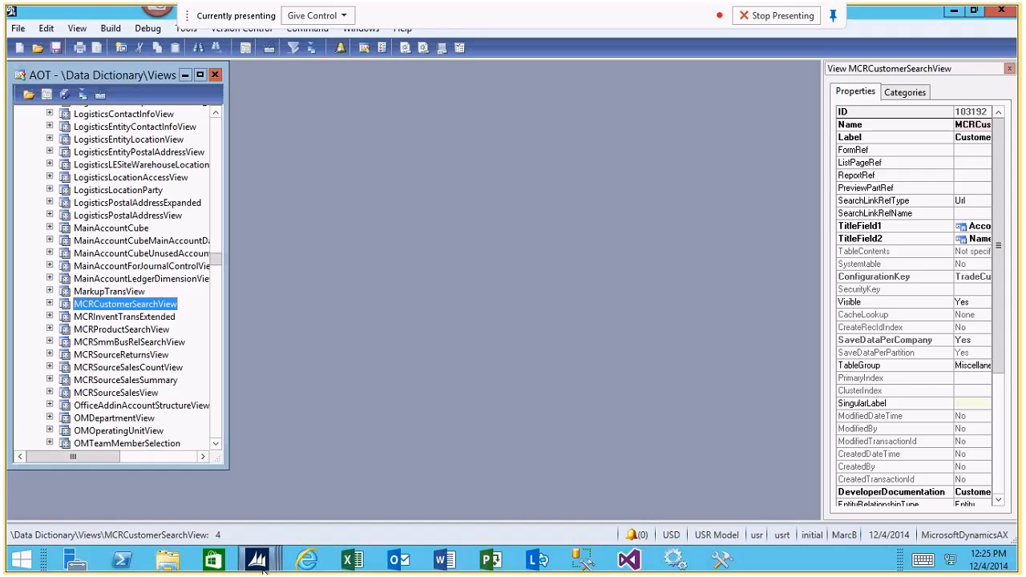
Return to the Sales and marketing area page and open the Search parameters to examine them.
{"action": "mouse_move", "coordinate": [269, 568]}
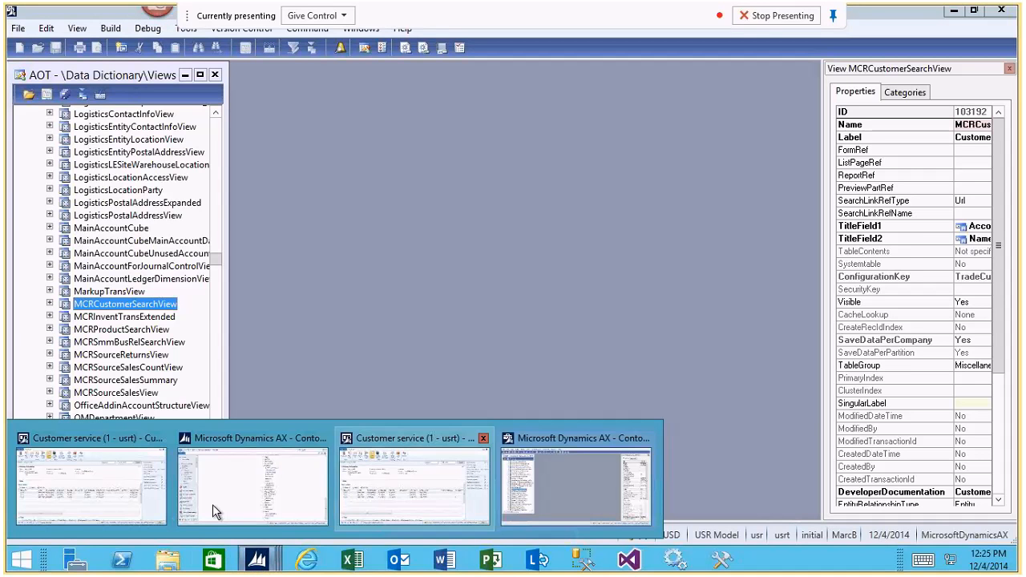
{"action": "left_click", "coordinate": [263, 510]}
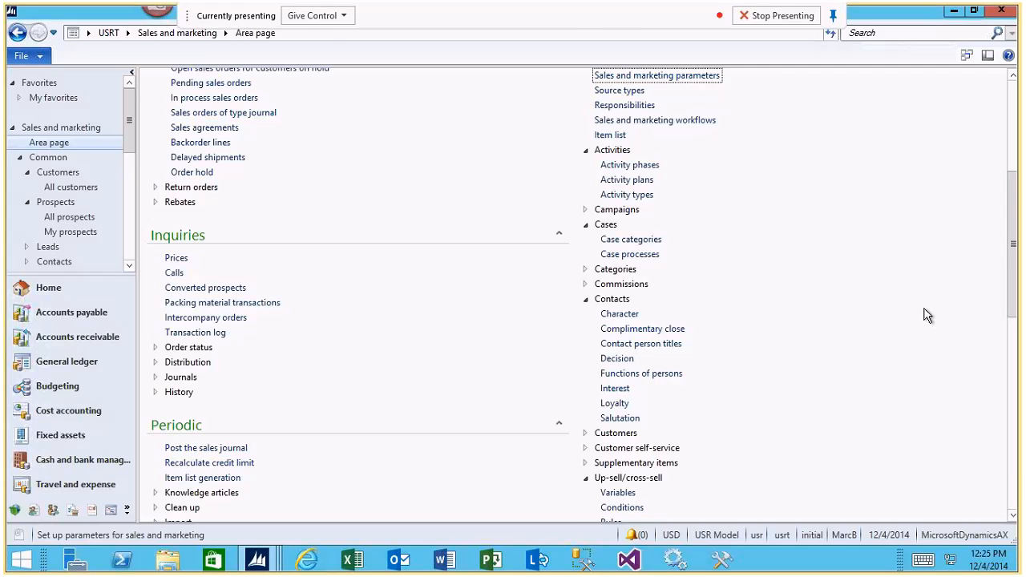
{"action": "scroll", "coordinate": [927, 316], "scroll_direction": "down", "scroll_amount": 7}
{"action": "scroll", "coordinate": [624, 293], "scroll_direction": "up", "scroll_amount": 6}
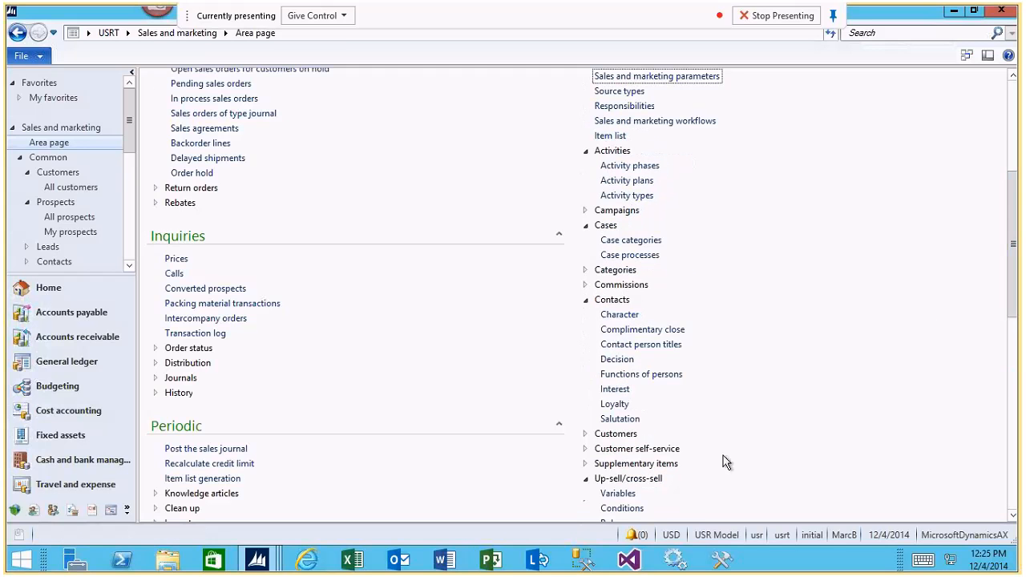
{"action": "scroll", "coordinate": [1002, 390], "scroll_direction": "down", "scroll_amount": 5}
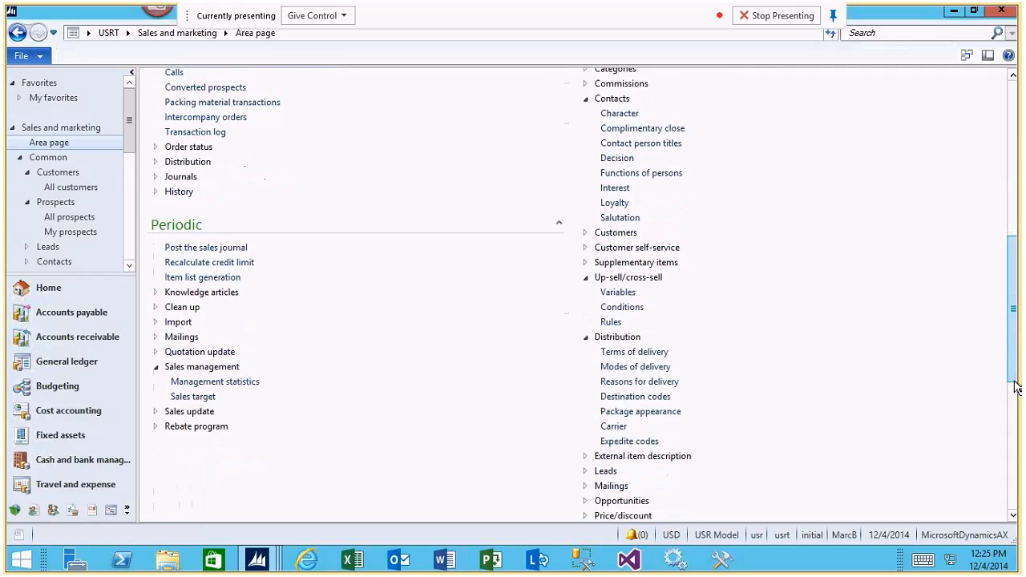
{"action": "scroll", "coordinate": [1015, 388], "scroll_direction": "down", "scroll_amount": 10}
{"action": "scroll", "coordinate": [962, 417], "scroll_direction": "up", "scroll_amount": 10}
{"action": "scroll", "coordinate": [911, 439], "scroll_direction": "down", "scroll_amount": 5}
{"action": "scroll", "coordinate": [812, 440], "scroll_direction": "down", "scroll_amount": 5}
{"action": "left_click", "coordinate": [641, 468]}
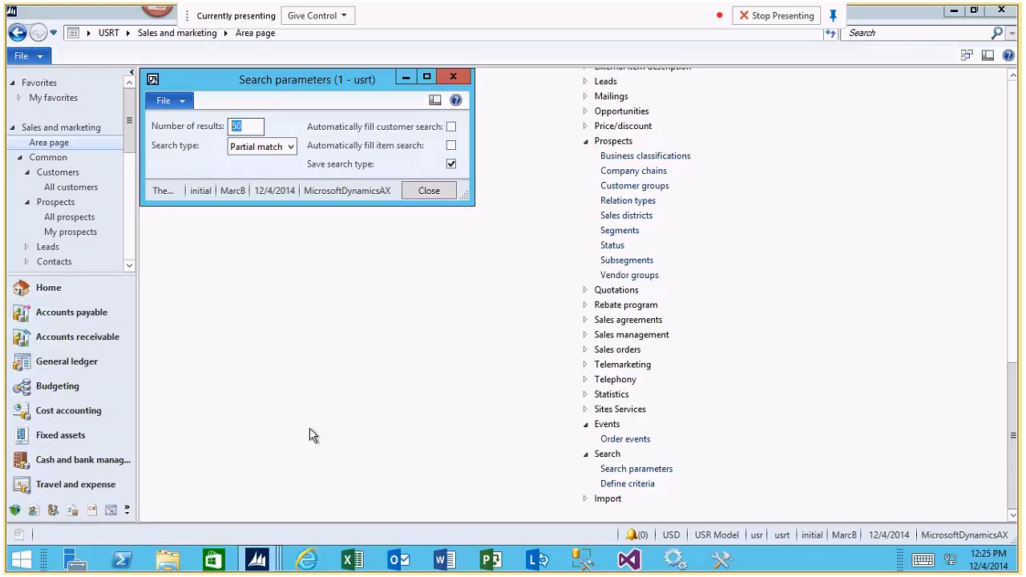
Switch to the Customer service form, set the customer search type to Email address and clear the search text.
{"action": "left_click", "coordinate": [268, 568]}
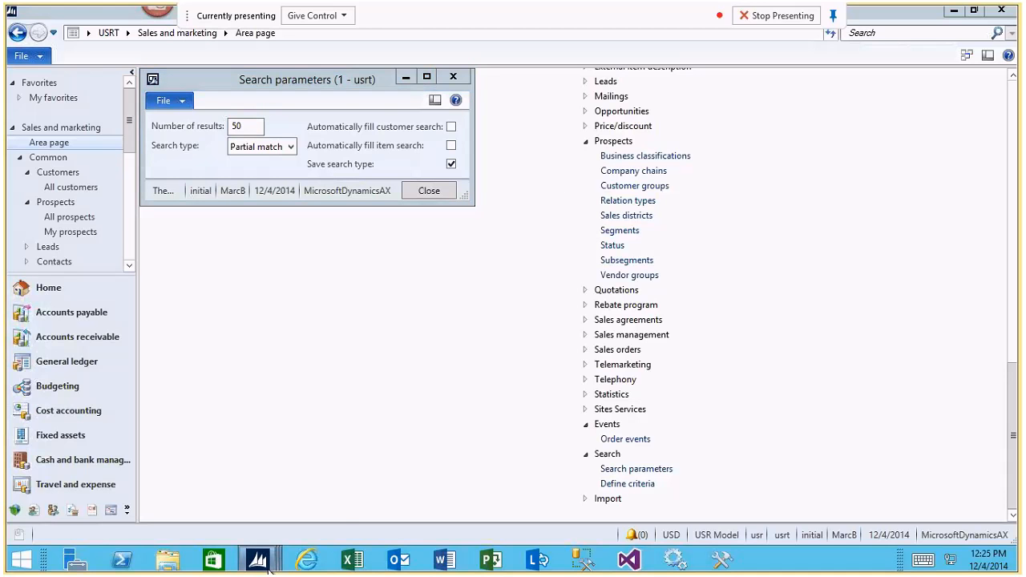
{"action": "left_click", "coordinate": [422, 496]}
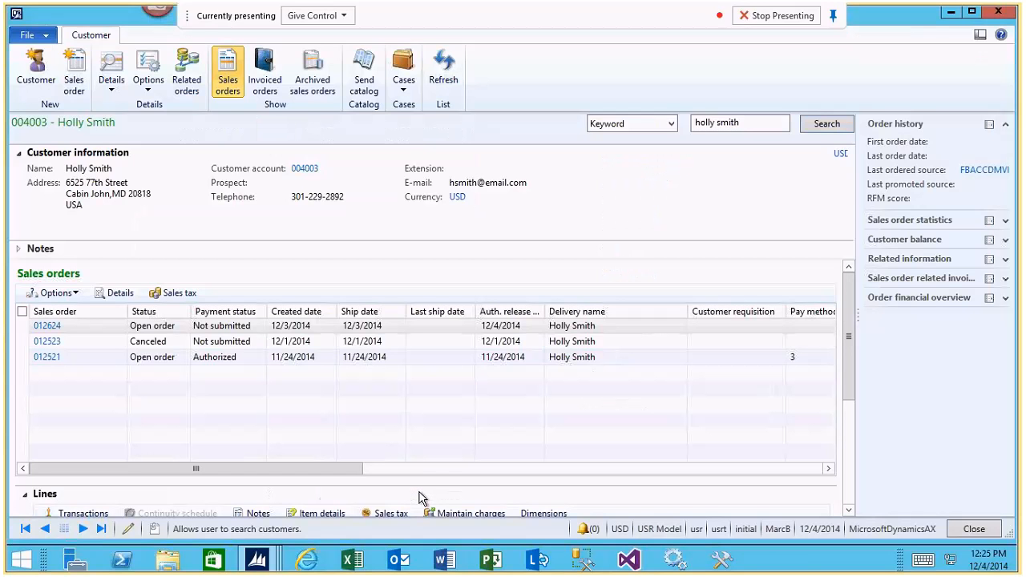
{"action": "left_click", "coordinate": [670, 124]}
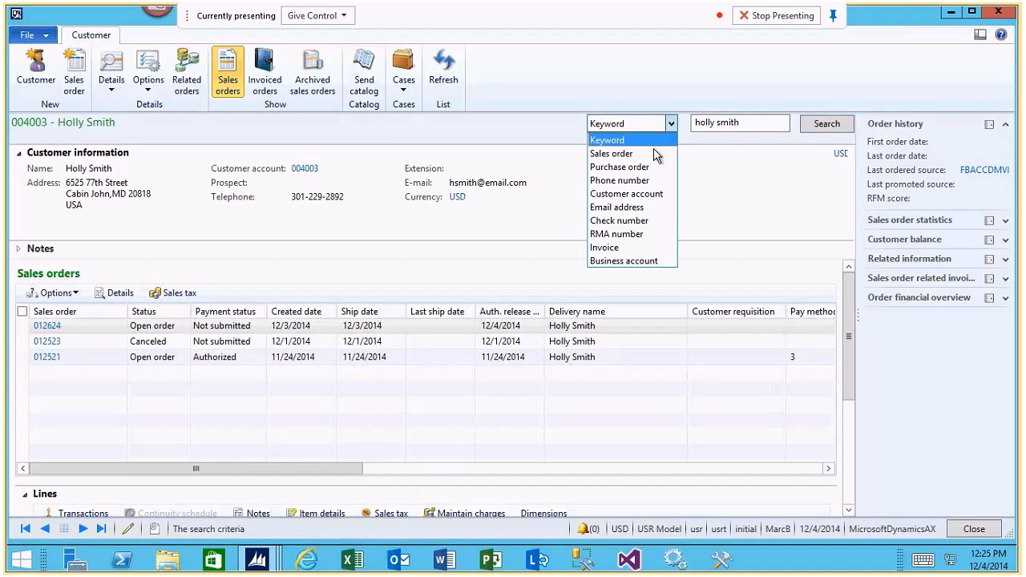
{"action": "left_click", "coordinate": [617, 208]}
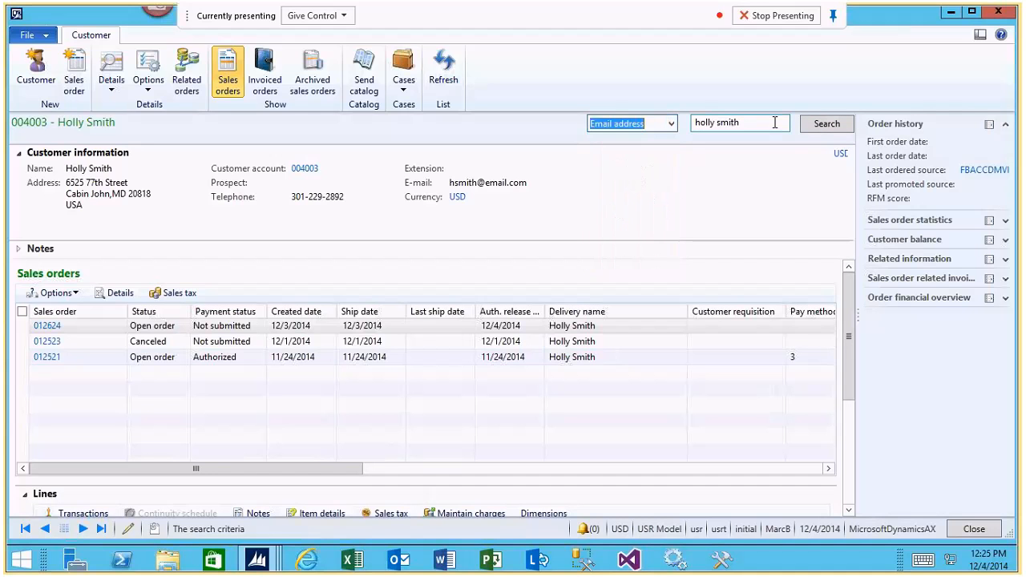
{"action": "key", "text": "Tab"}
{"action": "key", "text": "BackSpace"}
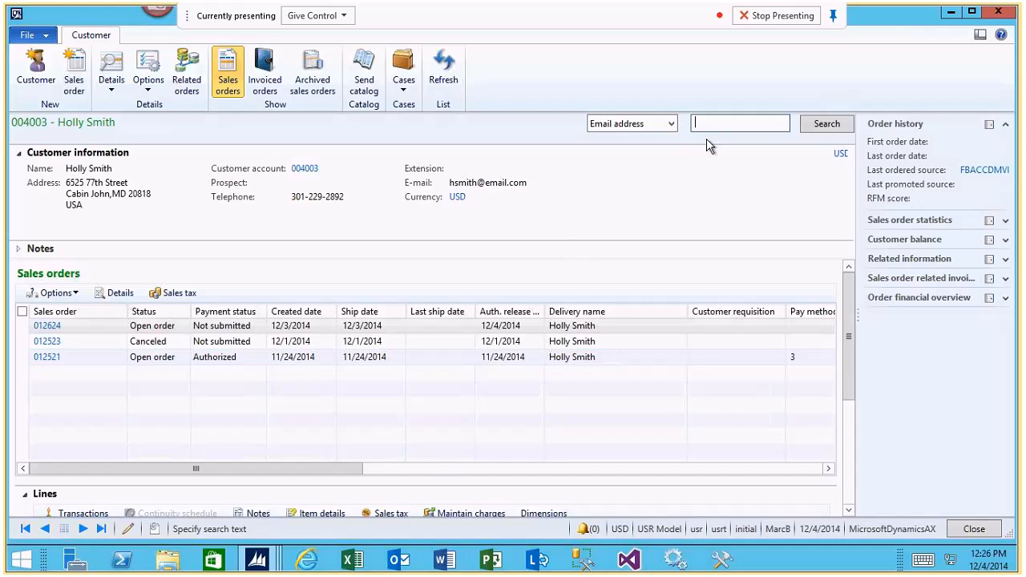
{"action": "left_click", "coordinate": [671, 123]}
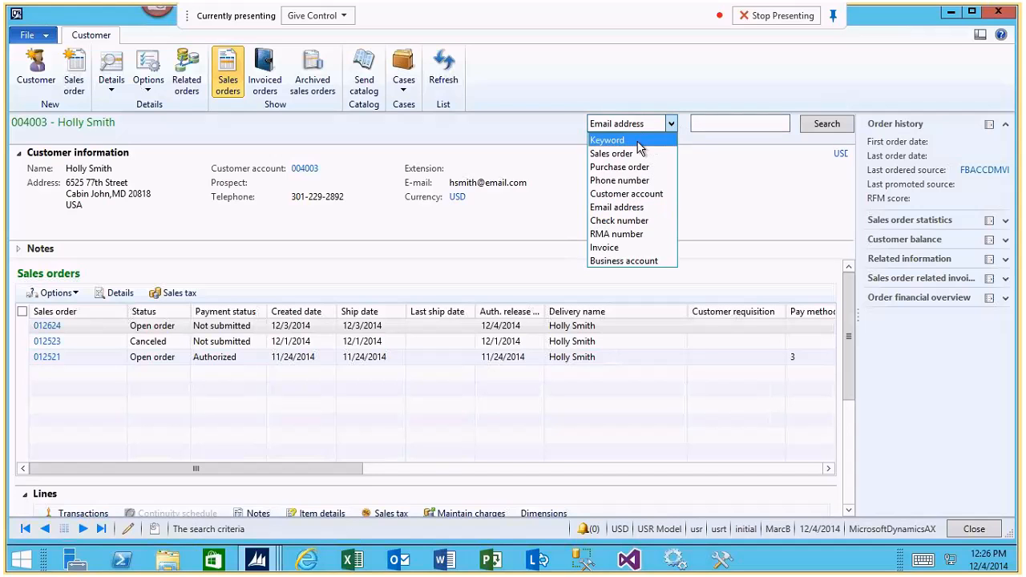
{"action": "left_click", "coordinate": [609, 208]}
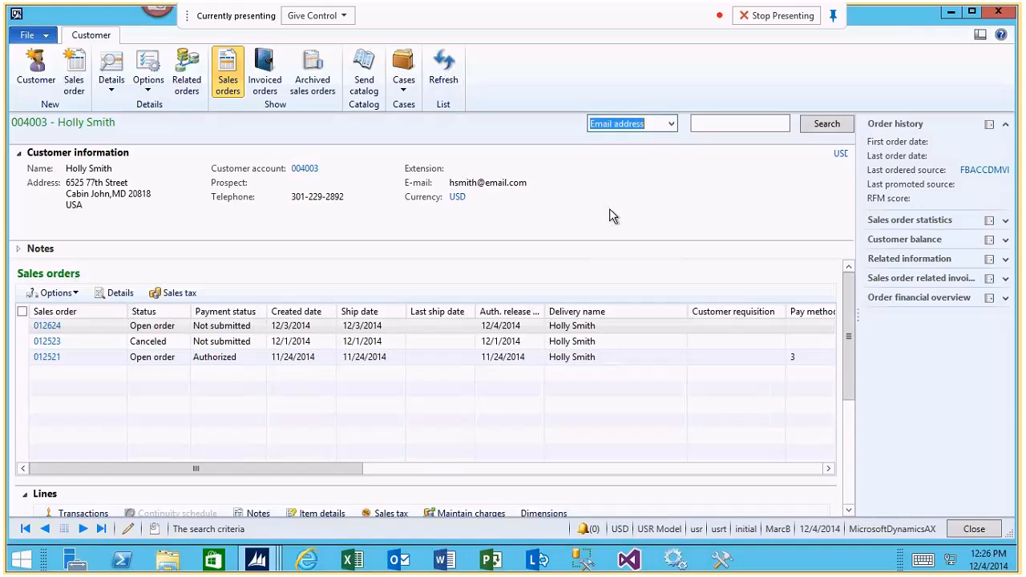
Check the Save search type option in the Search parameters form and return to the Customer service form.
{"action": "left_click", "coordinate": [264, 561]}
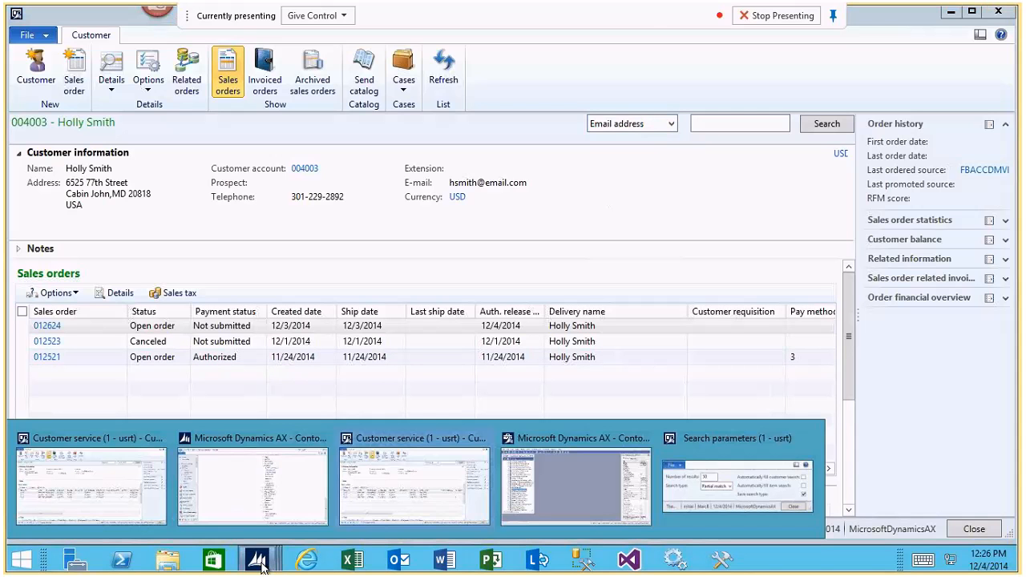
{"action": "left_click", "coordinate": [704, 480]}
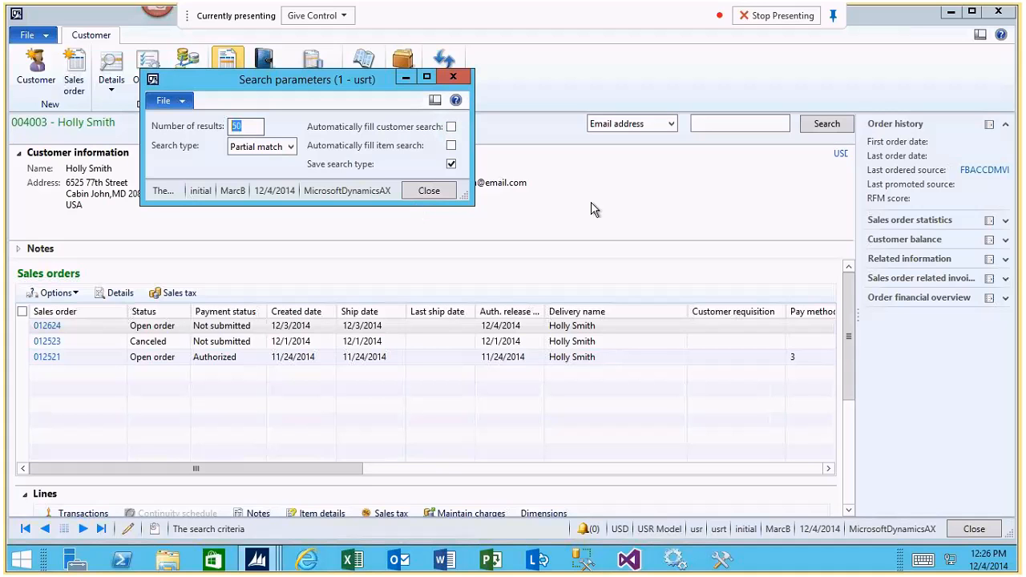
{"action": "key", "text": "Escape"}
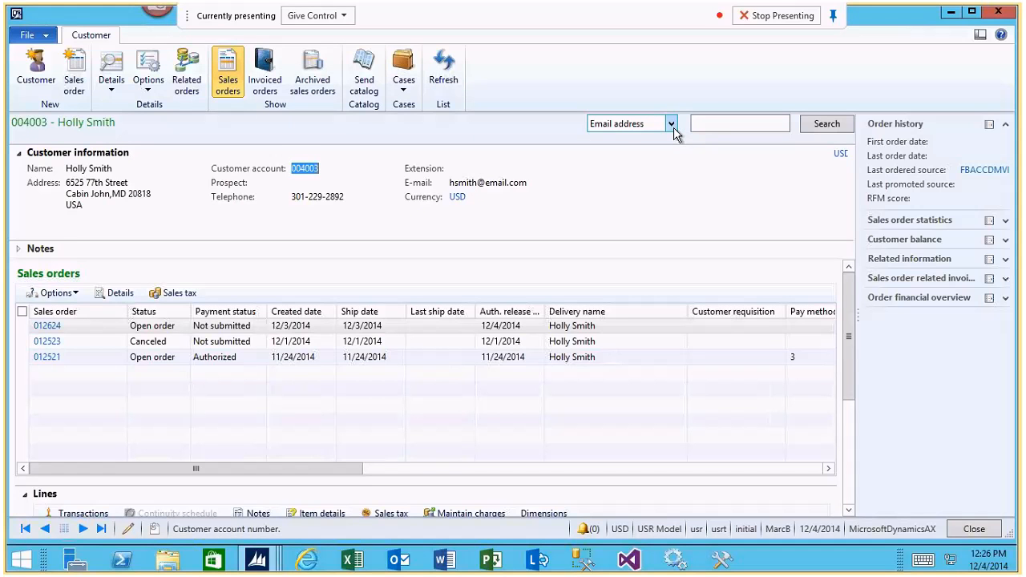
Search by Keyword for the customer's full name, examine the Customer search form and close it without selecting anyone.
{"action": "left_click", "coordinate": [721, 124]}
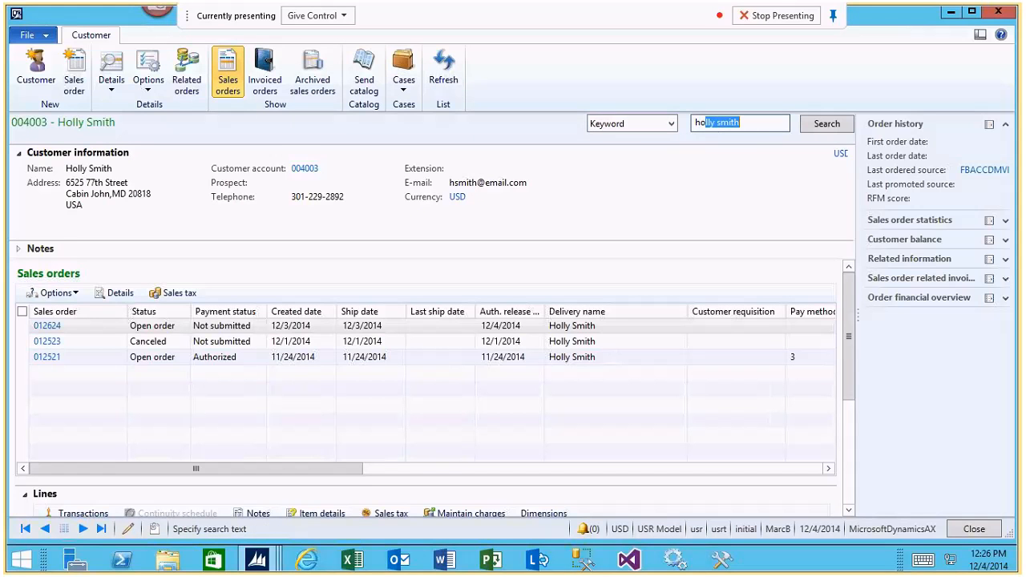
{"action": "key", "text": "Return"}
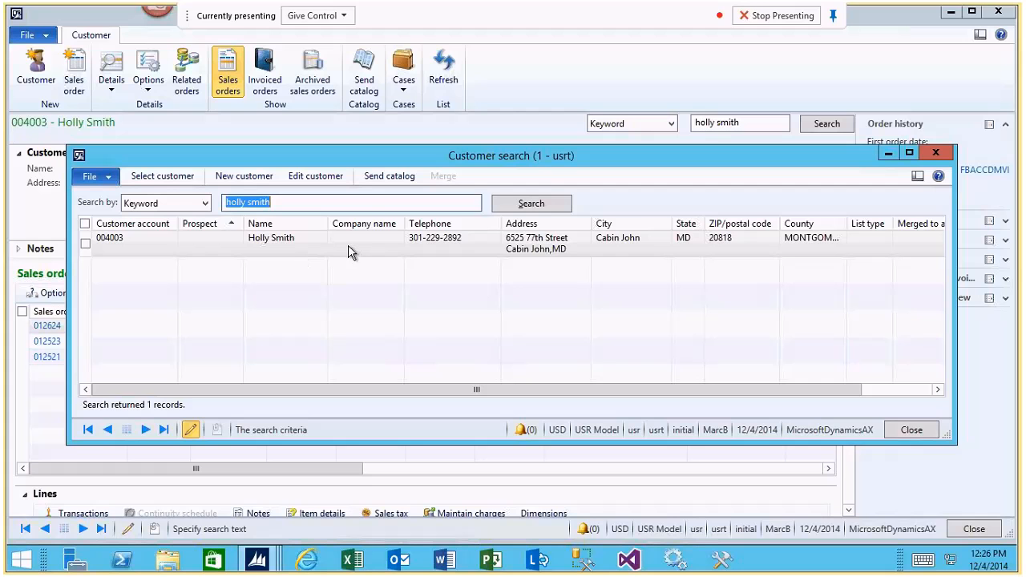
{"action": "left_click", "coordinate": [526, 253]}
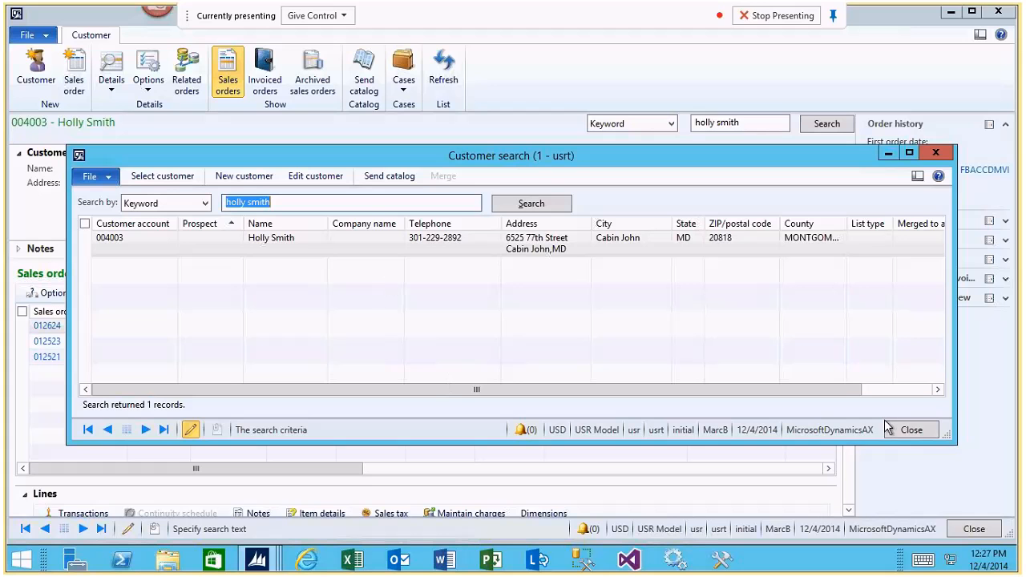
{"action": "left_click", "coordinate": [928, 431]}
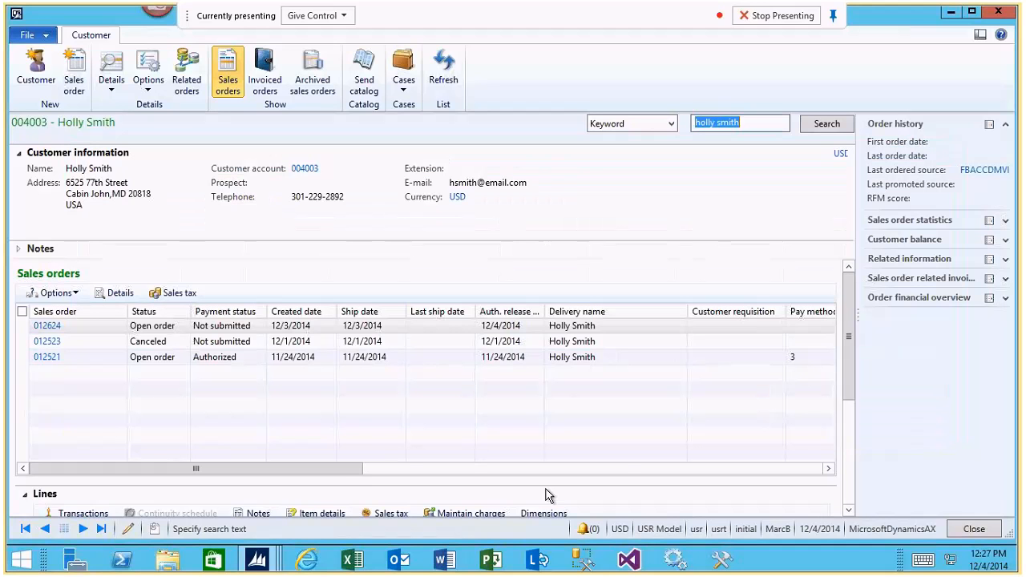
Return to the Search parameters form and enable Automatically fill customer search.
{"action": "left_click", "coordinate": [262, 563]}
{"action": "left_click", "coordinate": [710, 486]}
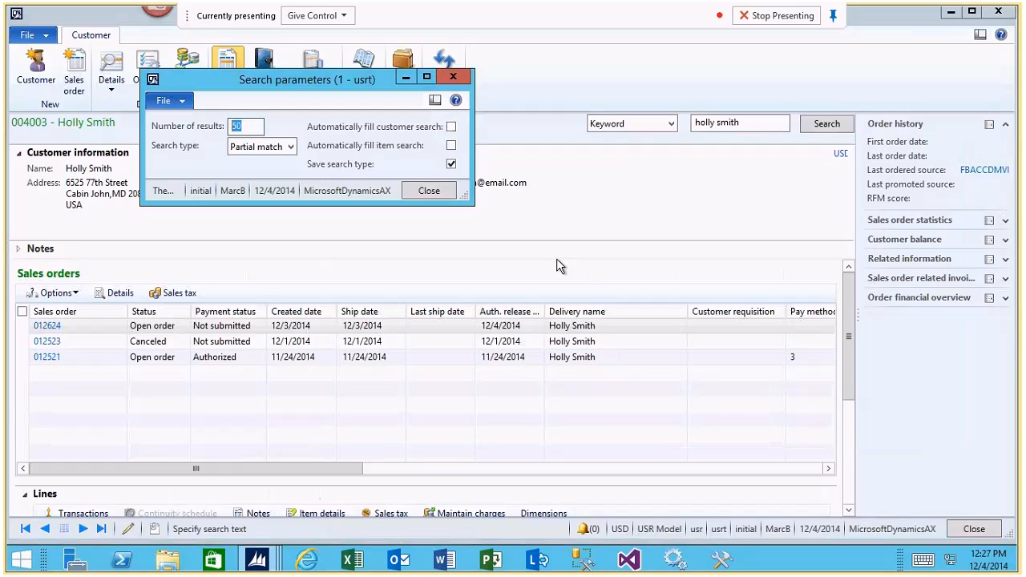
{"action": "left_click", "coordinate": [451, 128]}
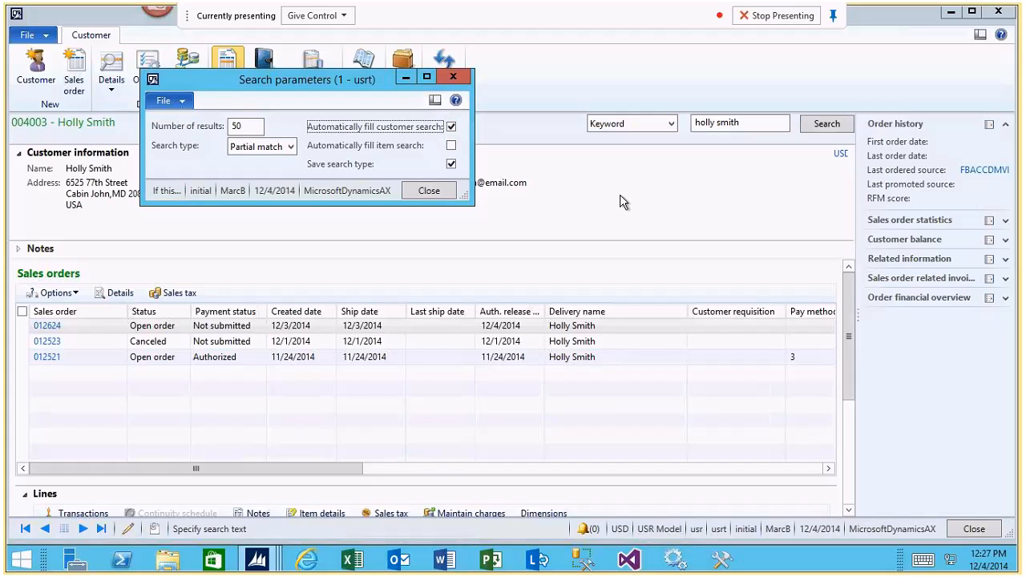
Search by Keyword for the customer's last name only, and select the second customer listed for the Customer service form.
{"action": "left_click", "coordinate": [747, 130]}
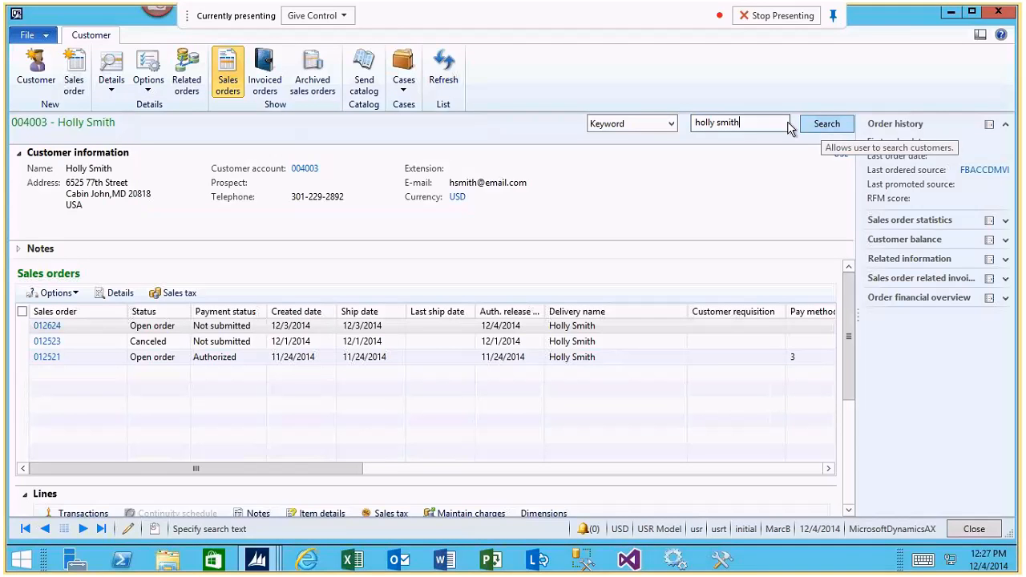
{"action": "left_click_drag", "start_coordinate": [757, 124], "coordinate": [270, 123]}
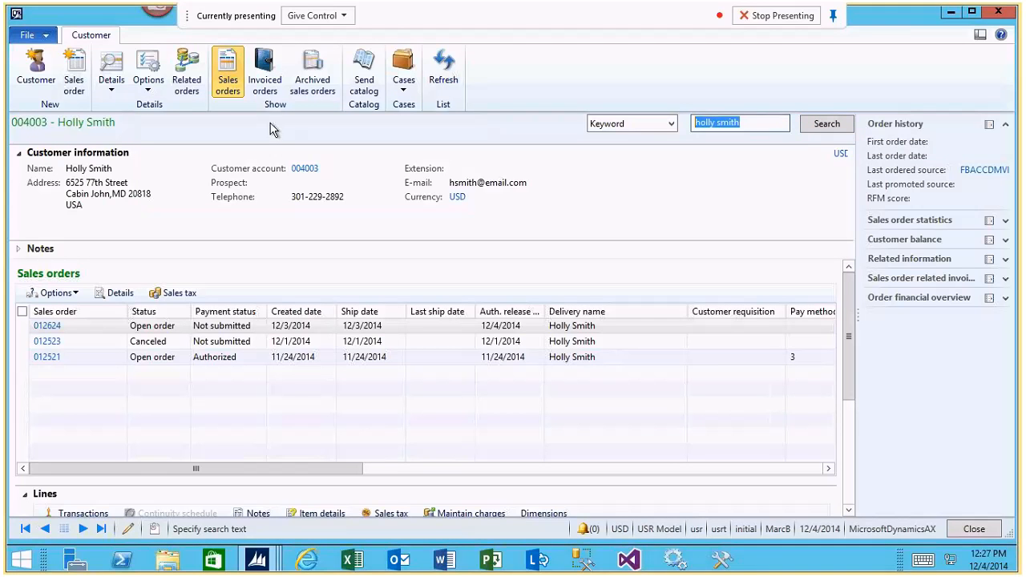
{"action": "key", "text": "BackSpace"}
{"action": "type", "text": "smith"}
{"action": "key", "text": "Return"}
{"action": "left_click", "coordinate": [271, 264]}
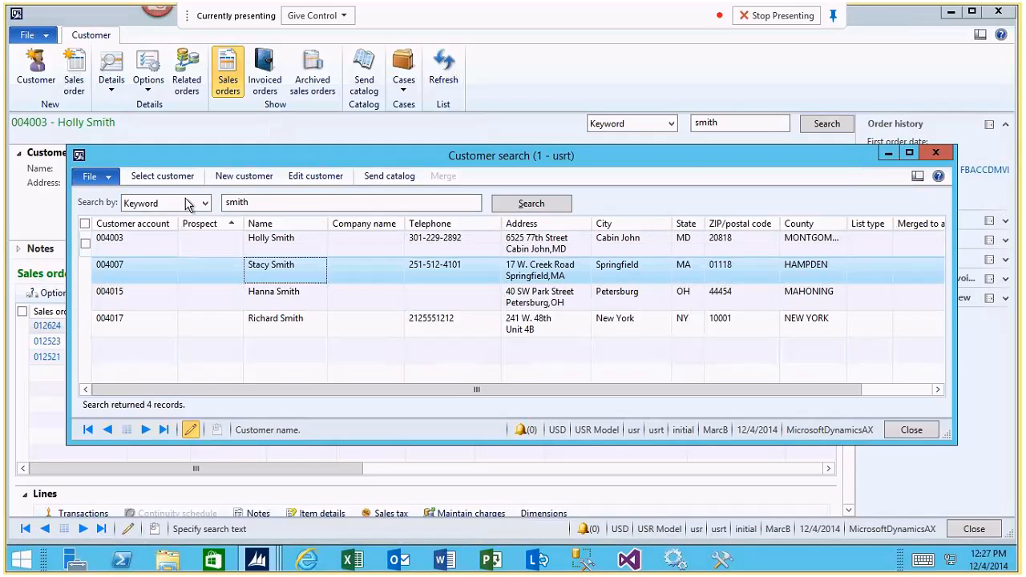
{"action": "left_click", "coordinate": [163, 175]}
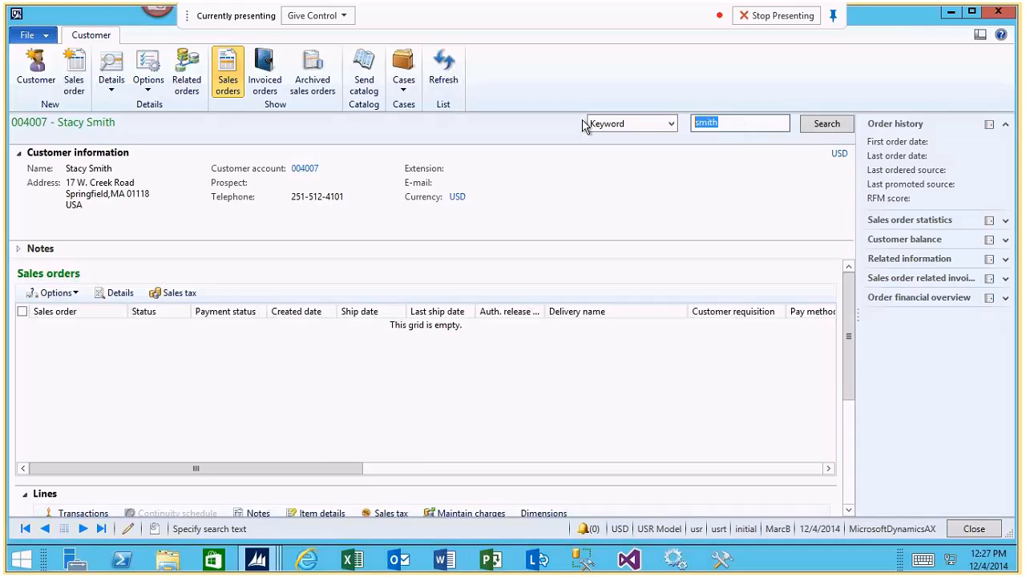
Search by Keyword for the original customer's full name to fill the Customer service form automatically.
{"action": "key", "text": "Return"}
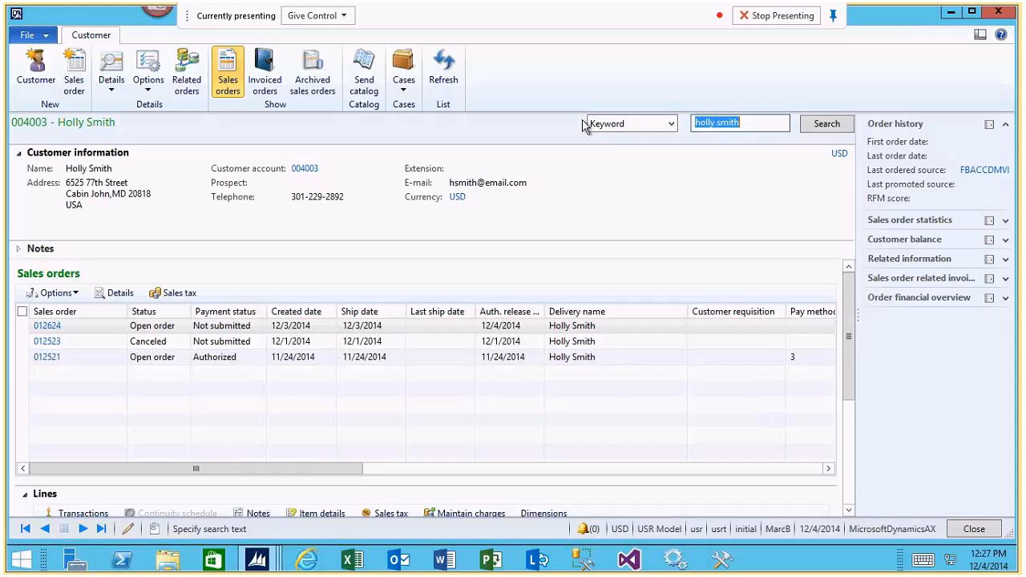
Disable Automatically fill customer search in the Search parameters form and close the form.
{"action": "left_click", "coordinate": [271, 555]}
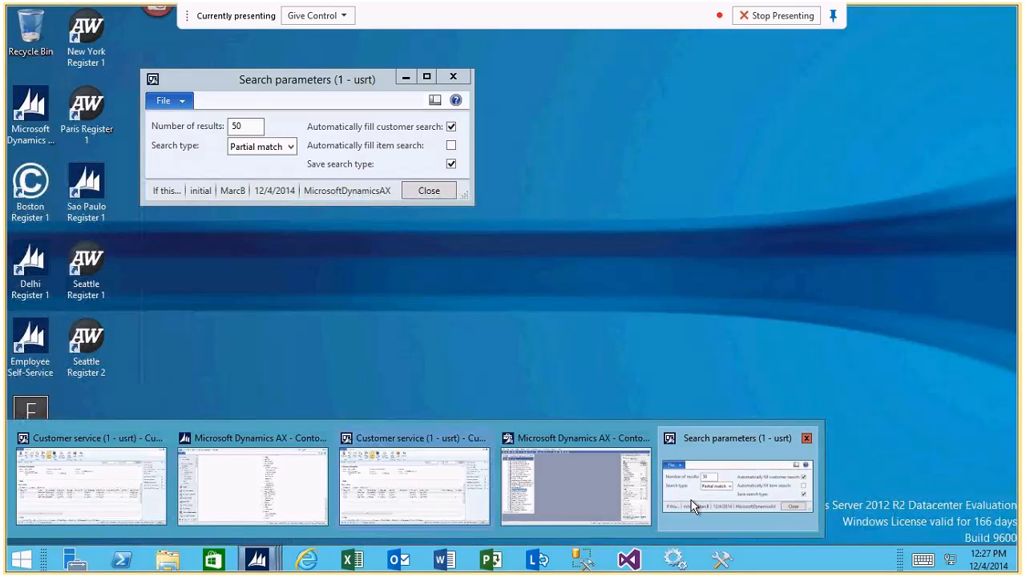
{"action": "left_click", "coordinate": [694, 506]}
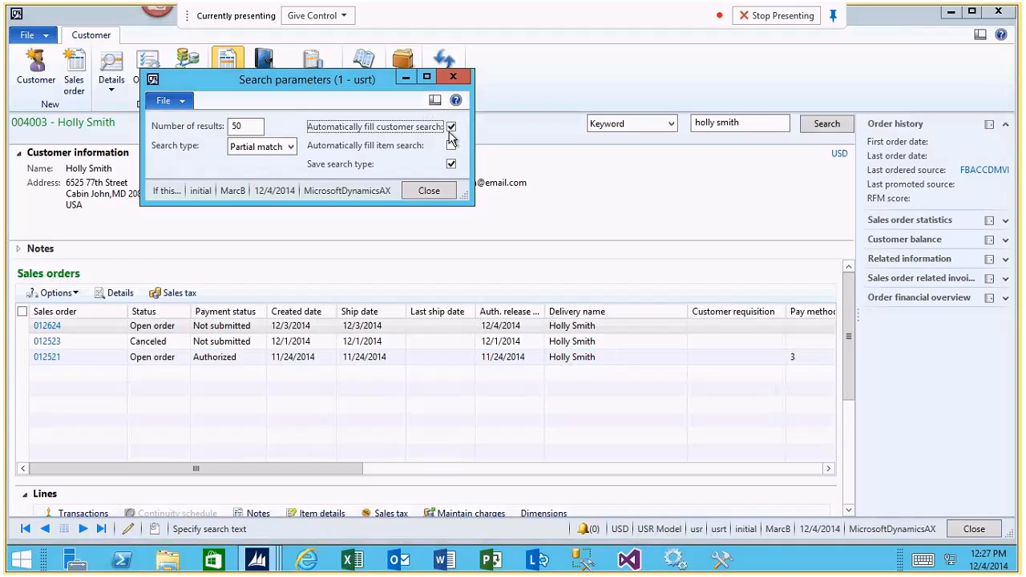
{"action": "left_click", "coordinate": [451, 128]}
{"action": "left_click", "coordinate": [437, 197]}
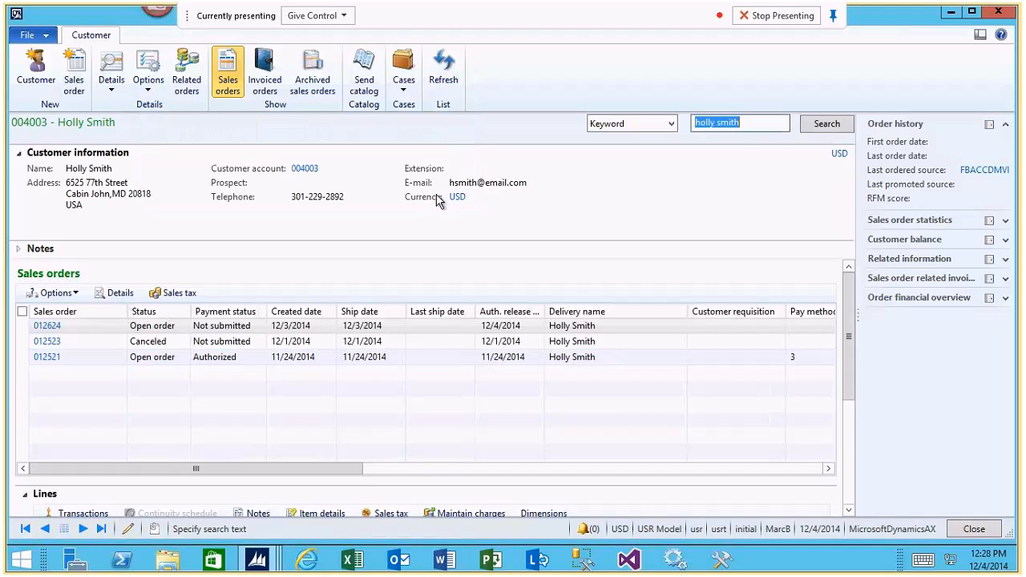